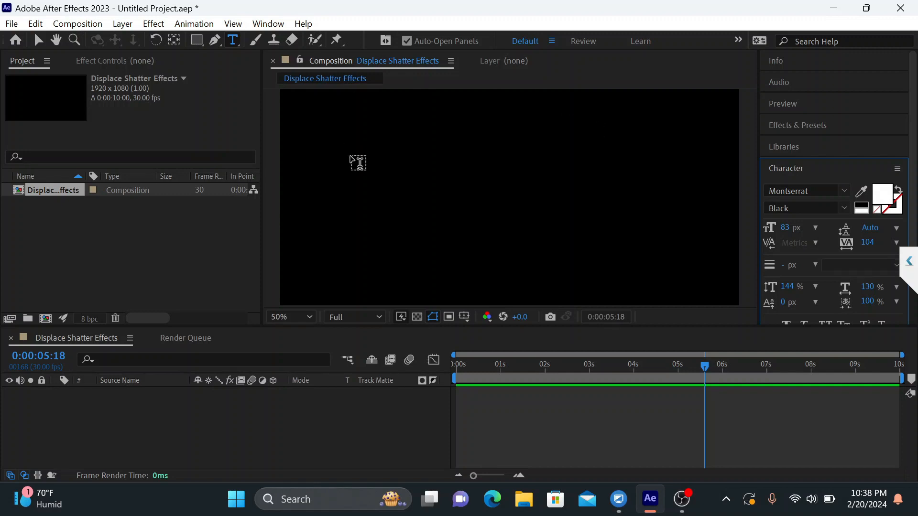
- Add a text layer reading "DISPLACE" in the upper part of the composition
{"action": "left_click", "coordinate": [377, 185]}
{"action": "type", "text": "DISPLC"}
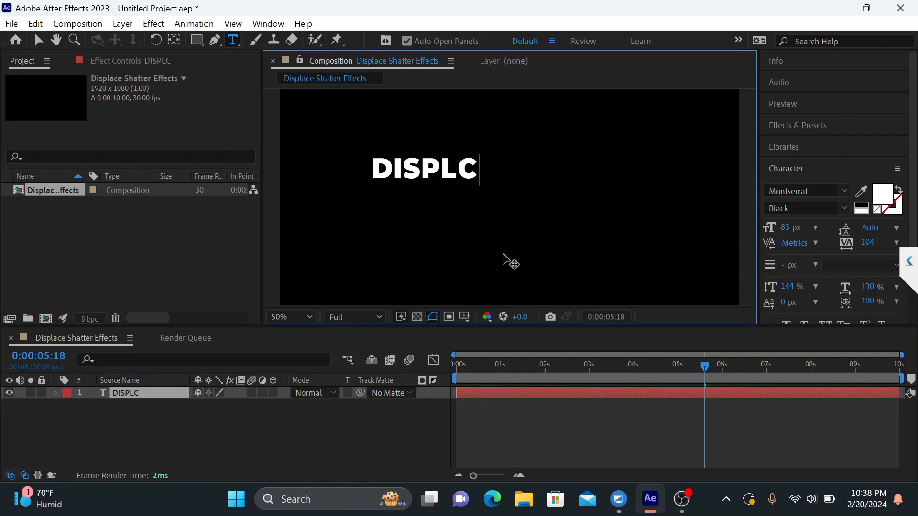
{"action": "key", "text": "BackSpace"}
{"action": "type", "text": "ACE"}
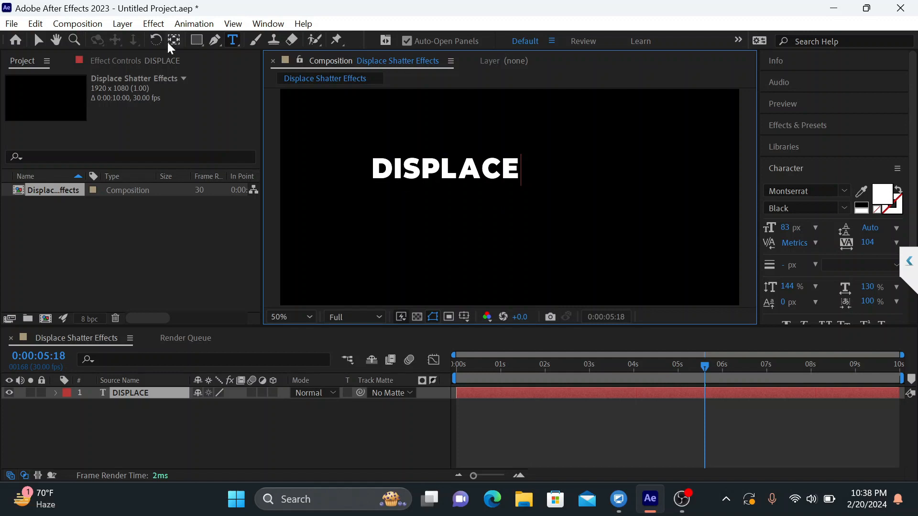
{"action": "left_click", "coordinate": [34, 40]}
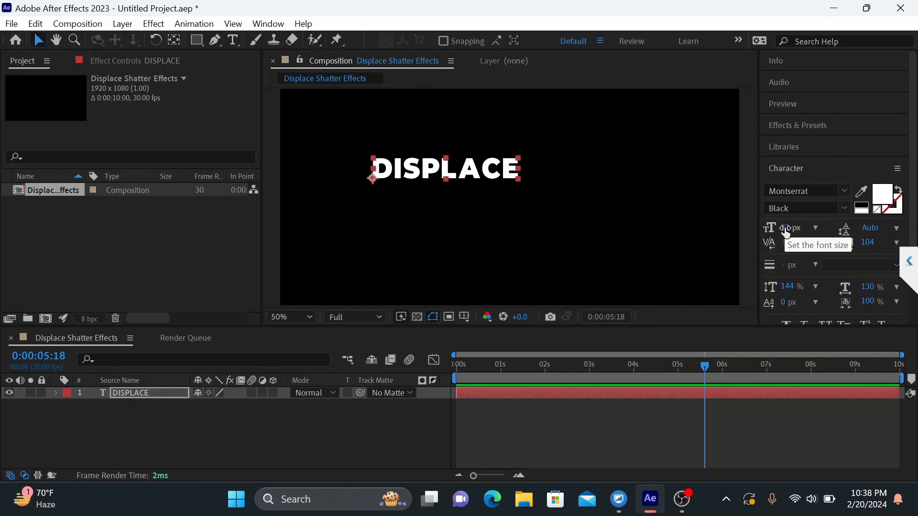
- Enlarge the DISPLACE text to a font size of 166 px and move it to the middle of the frame
{"action": "left_click_drag", "start_coordinate": [798, 235], "coordinate": [827, 224]}
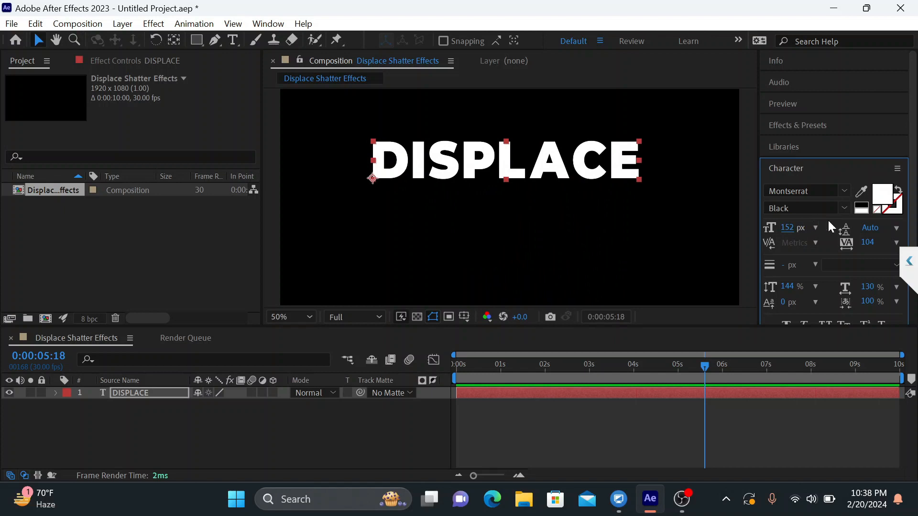
{"action": "left_click", "coordinate": [787, 227]}
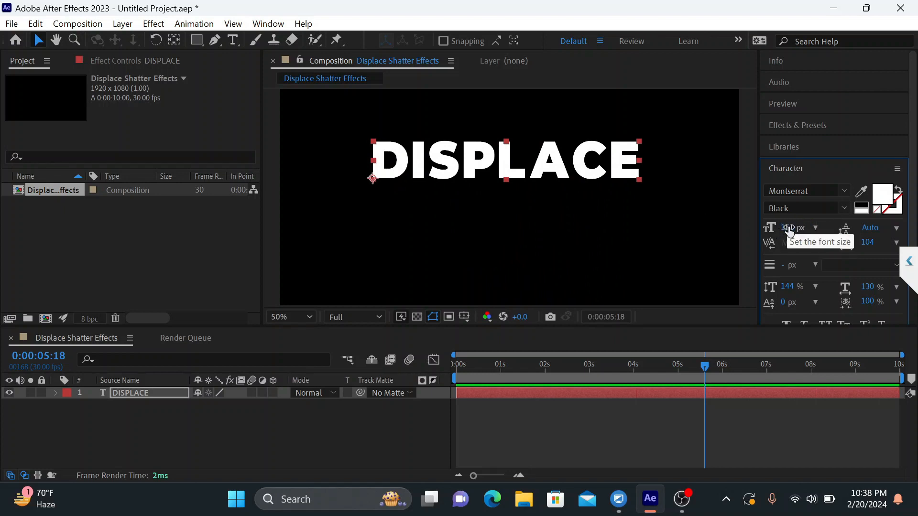
{"action": "left_click_drag", "start_coordinate": [786, 228], "coordinate": [805, 227]}
{"action": "left_click_drag", "start_coordinate": [569, 161], "coordinate": [559, 200]}
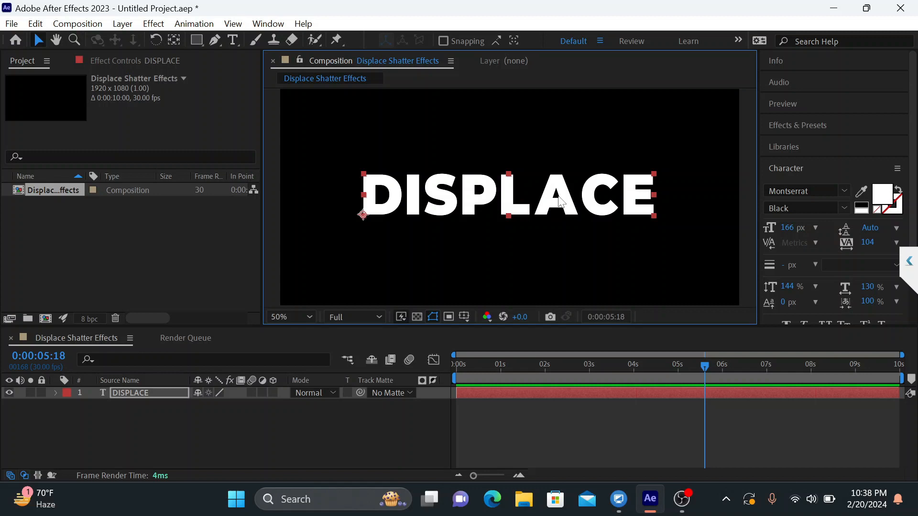
- Find the Shatter effect and apply it to the DISPLACE text layer
{"action": "left_click", "coordinate": [781, 133]}
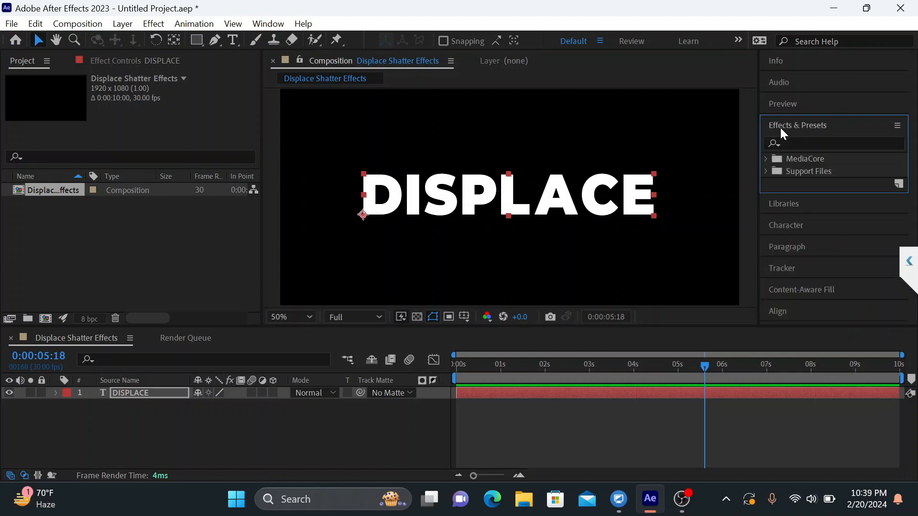
{"action": "left_click", "coordinate": [801, 142]}
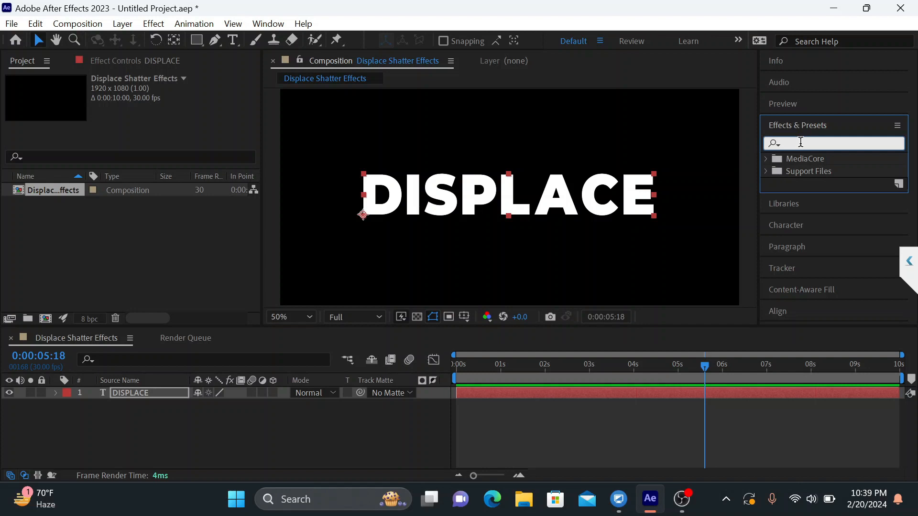
{"action": "type", "text": "shat"}
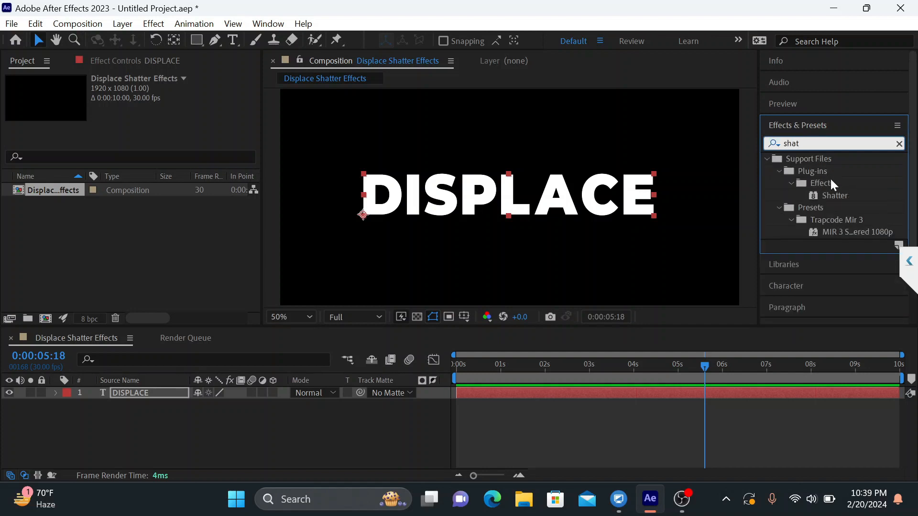
{"action": "left_click_drag", "start_coordinate": [835, 196], "coordinate": [142, 398]}
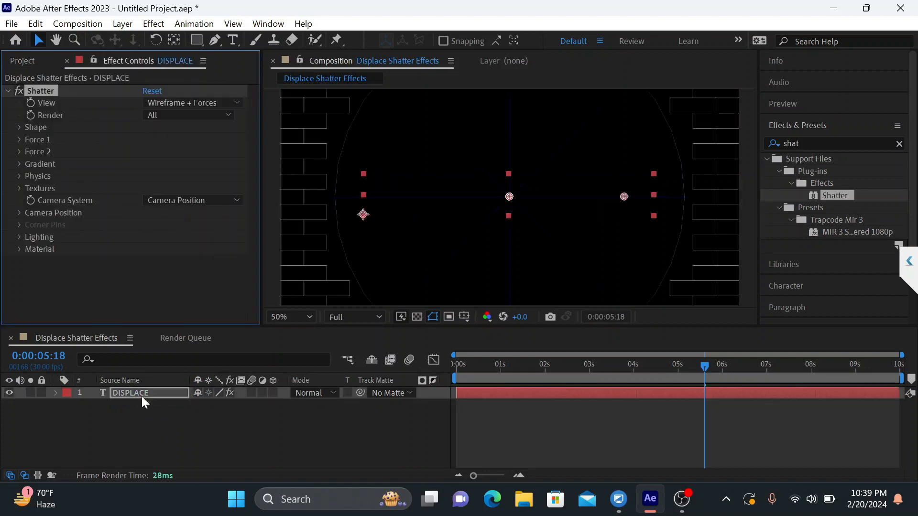
- Set the Shatter view to Rendered and its shape pattern to Glass
{"action": "left_click", "coordinate": [196, 104]}
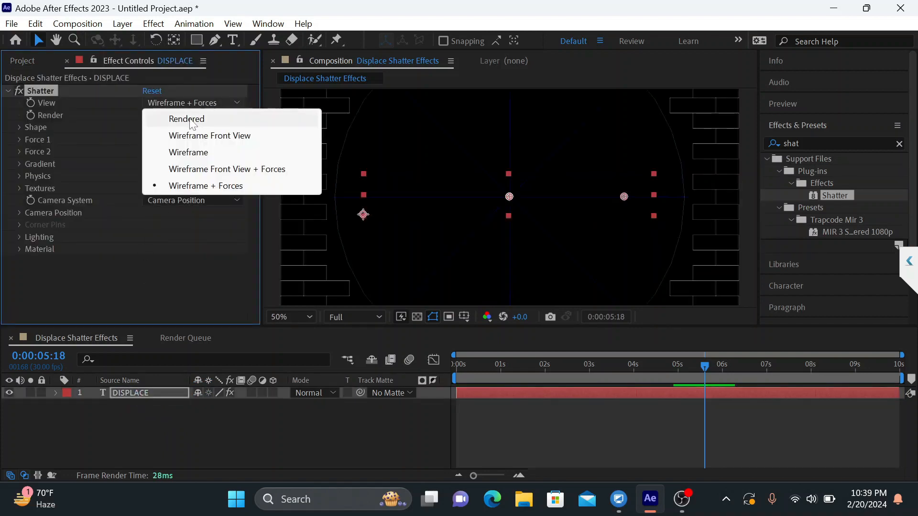
{"action": "left_click", "coordinate": [188, 117]}
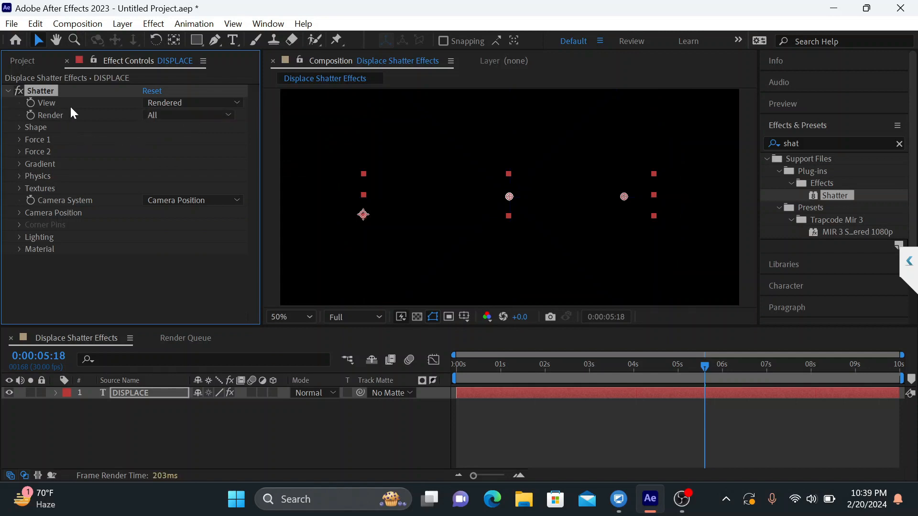
{"action": "left_click", "coordinate": [18, 128]}
{"action": "left_click", "coordinate": [160, 140]}
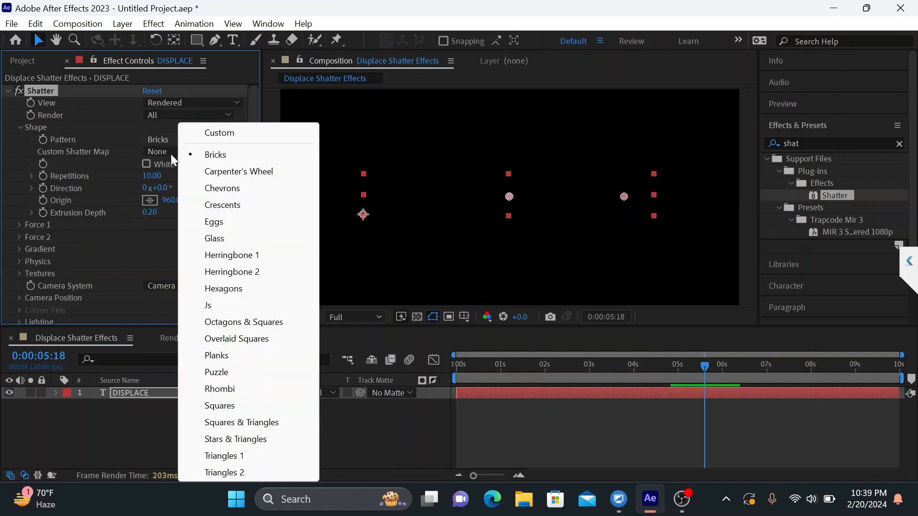
{"action": "left_click", "coordinate": [213, 240]}
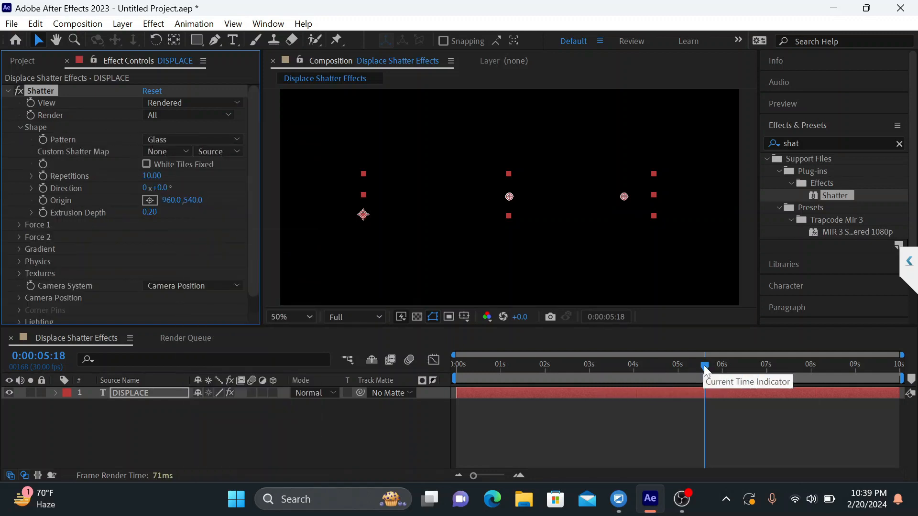
- Return to the first frame at 0:00:00:00 and set the Shatter shape's repetitions to 200
{"action": "left_click_drag", "start_coordinate": [704, 365], "coordinate": [417, 368]}
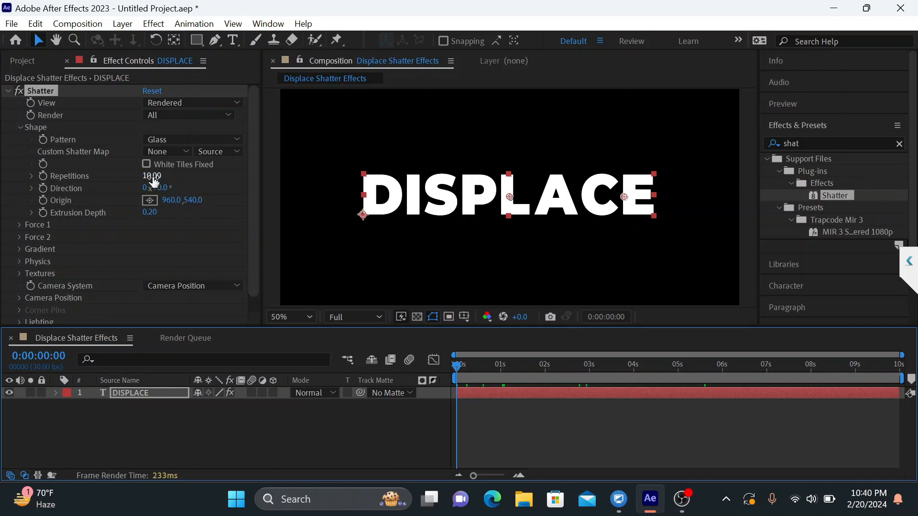
{"action": "left_click_drag", "start_coordinate": [152, 175], "coordinate": [243, 178]}
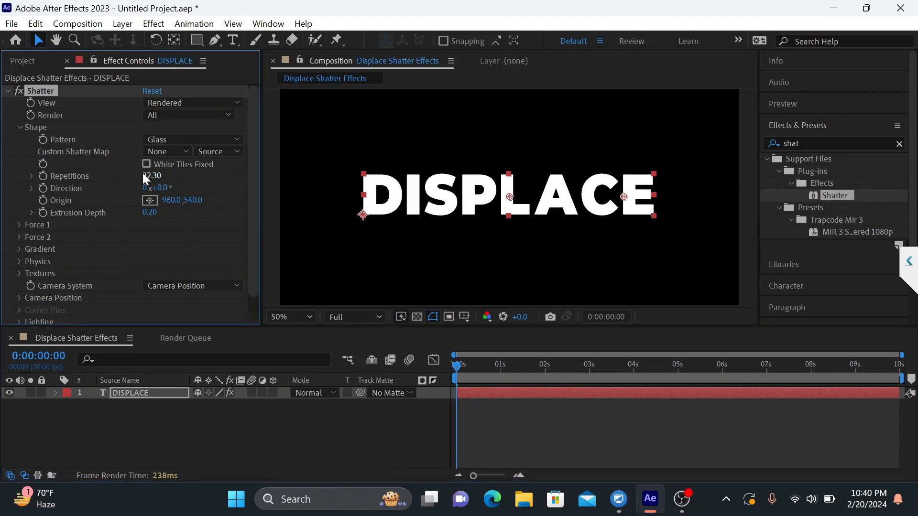
{"action": "left_click_drag", "start_coordinate": [152, 176], "coordinate": [224, 178]}
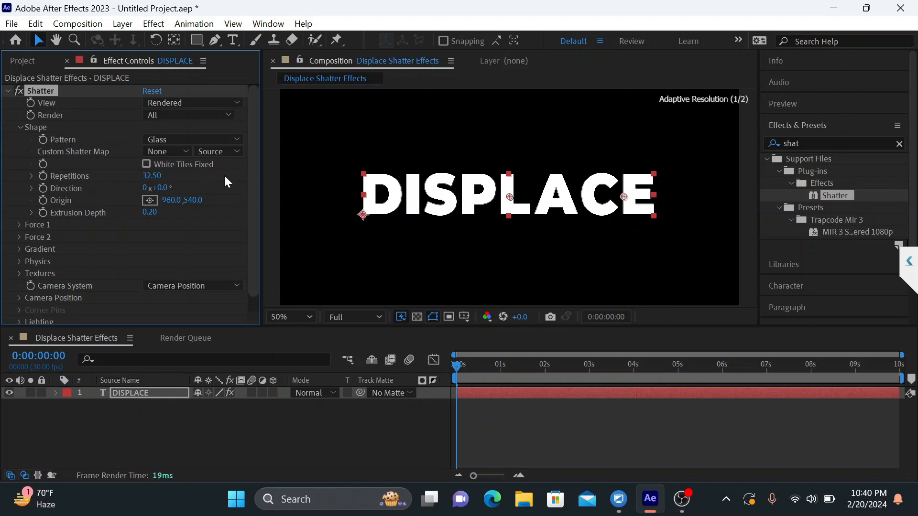
{"action": "left_click", "coordinate": [152, 176]}
{"action": "type", "text": "200"}
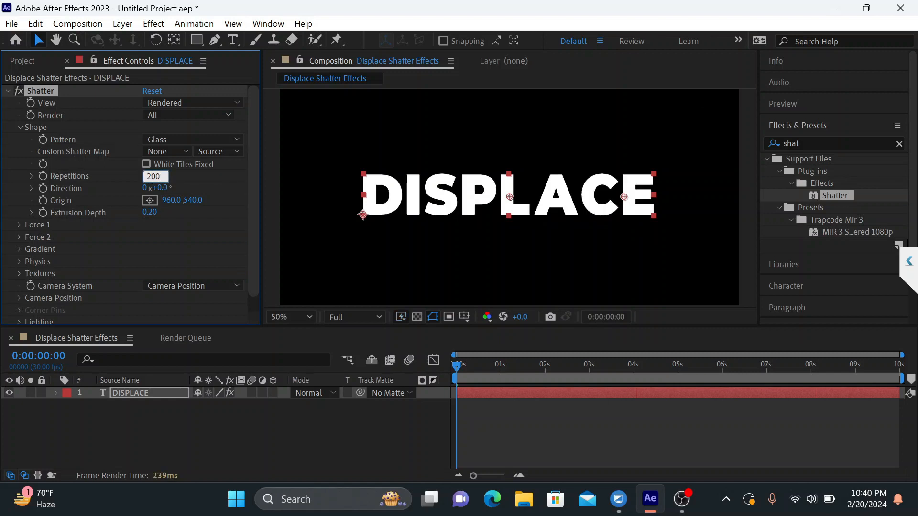
{"action": "key", "text": "Return"}
- Lower the preview resolution to Half, play the shatter from the first frame, and return to 0:00:00:00
{"action": "left_click", "coordinate": [372, 318]}
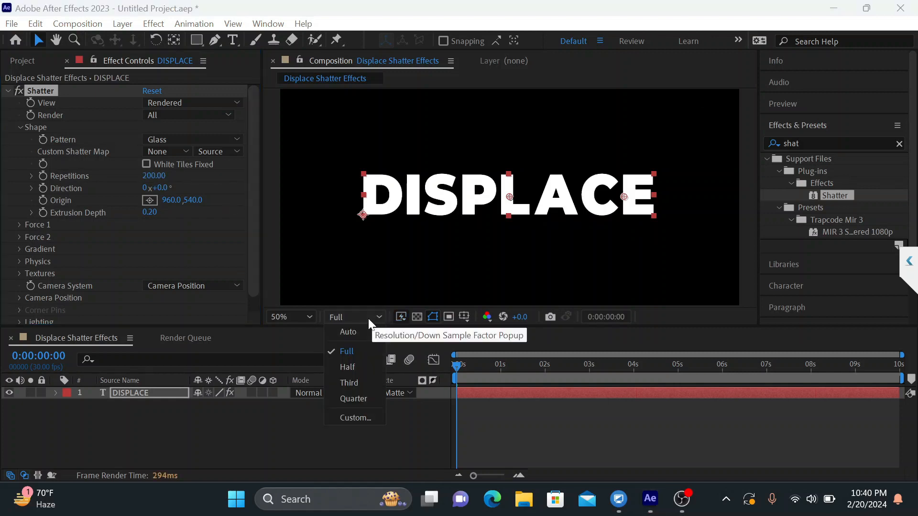
{"action": "left_click", "coordinate": [349, 367]}
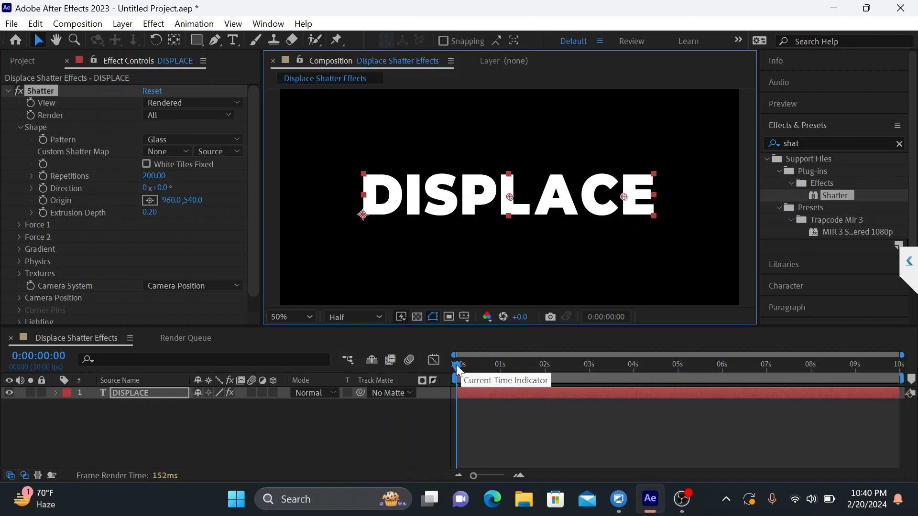
{"action": "left_click_drag", "start_coordinate": [457, 366], "coordinate": [424, 379]}
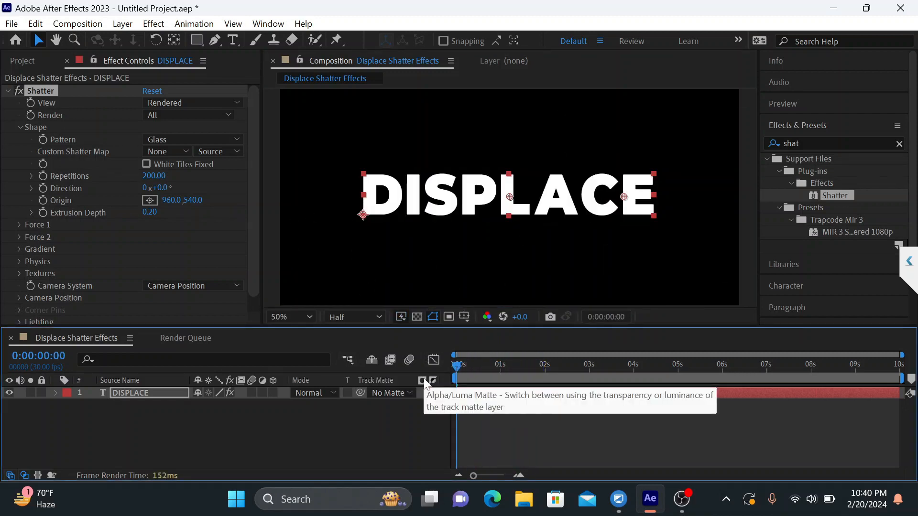
{"action": "key", "text": "ctrl+shift+h"}
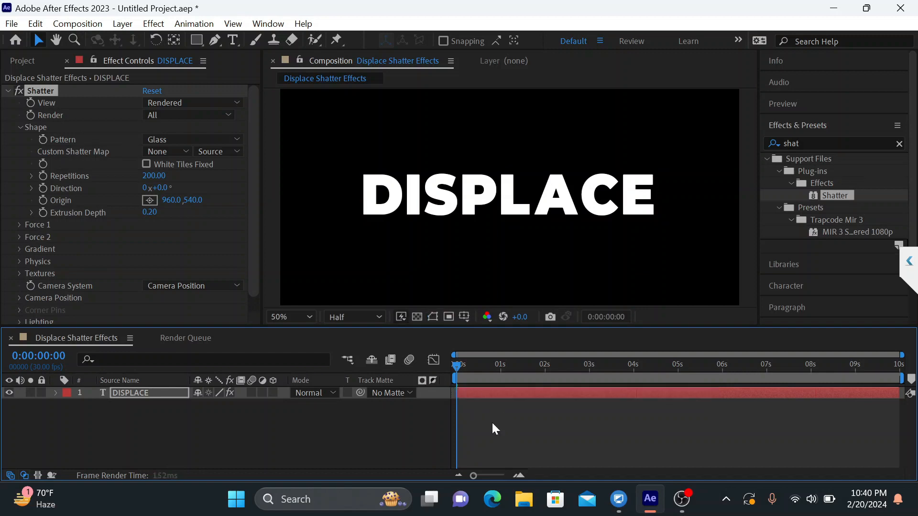
{"action": "key", "text": "space"}
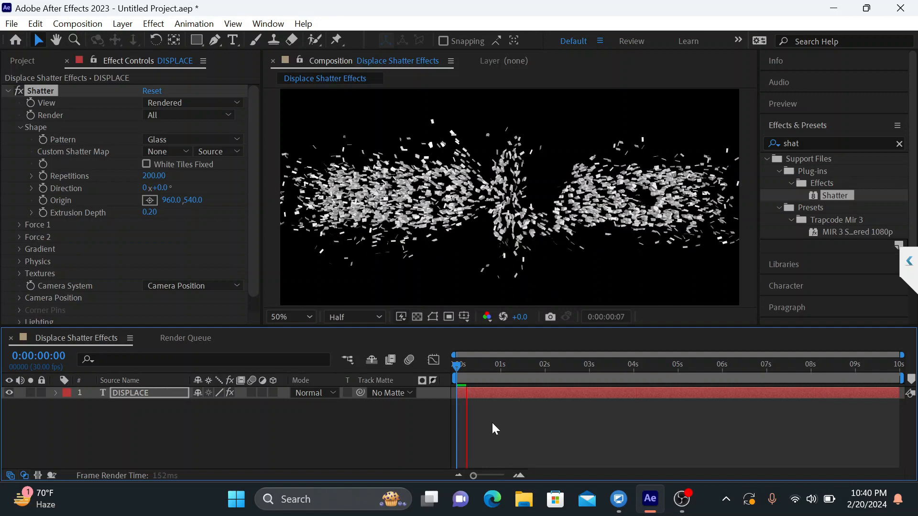
{"action": "key", "text": "space"}
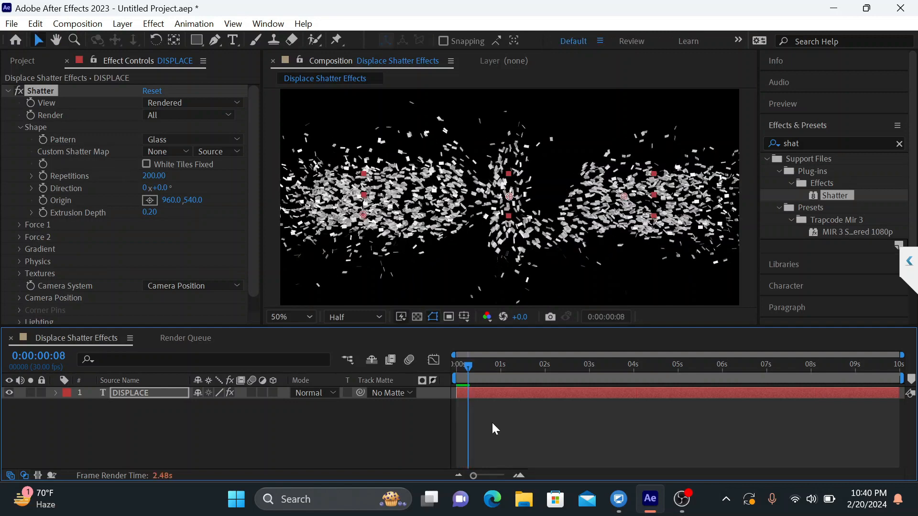
{"action": "left_click_drag", "start_coordinate": [469, 367], "coordinate": [434, 364]}
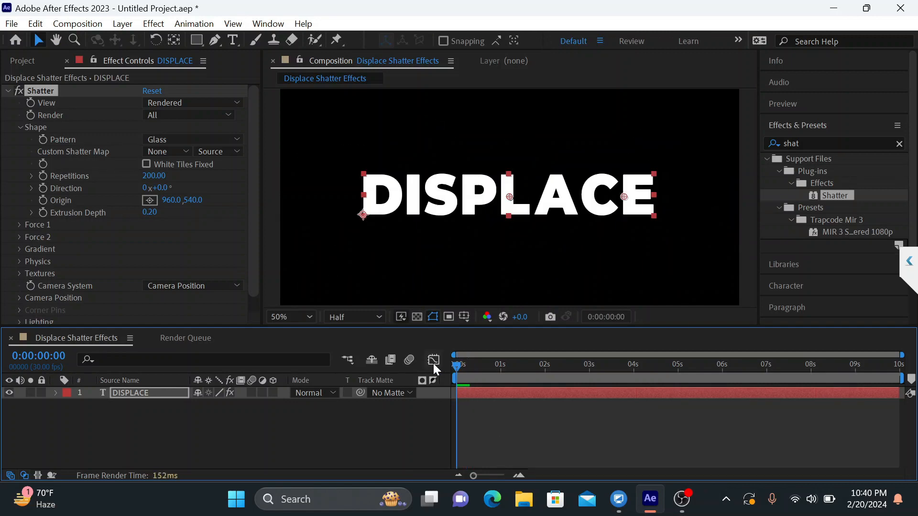
- Set the Shatter extrusion depth to 0 and scrub through the opening frames to check the flat pieces
{"action": "left_click", "coordinate": [254, 220]}
{"action": "scroll", "coordinate": [167, 211], "scroll_direction": "down", "scroll_amount": 1}
{"action": "left_click_drag", "start_coordinate": [153, 201], "coordinate": [123, 201]}
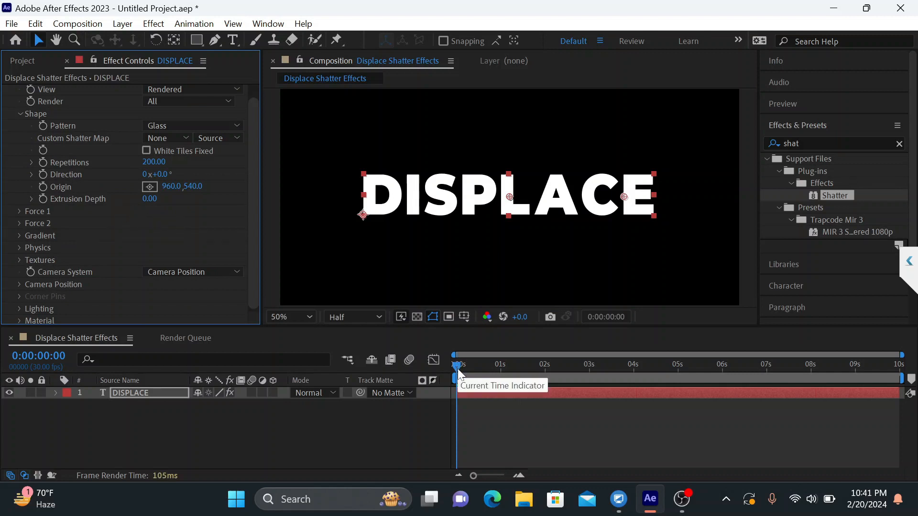
{"action": "left_click", "coordinate": [458, 368]}
{"action": "left_click_drag", "start_coordinate": [457, 368], "coordinate": [480, 370]}
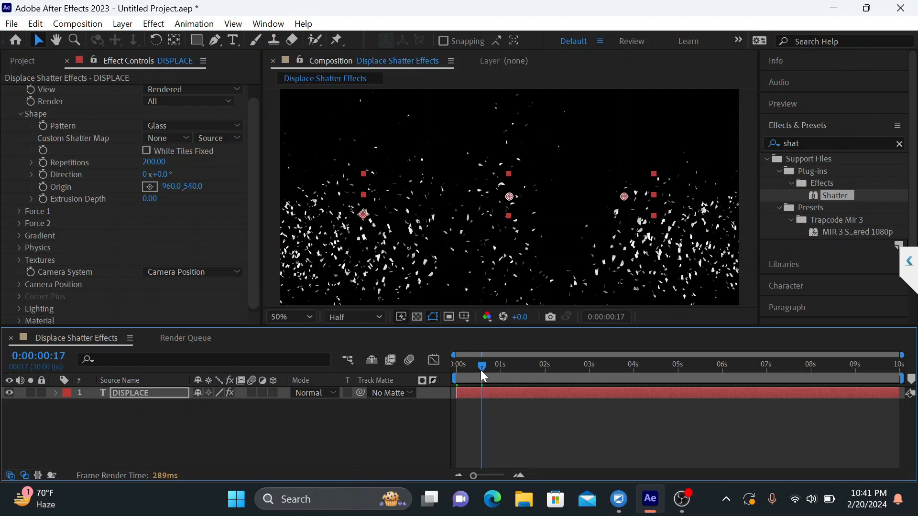
{"action": "left_click_drag", "start_coordinate": [480, 370], "coordinate": [433, 369]}
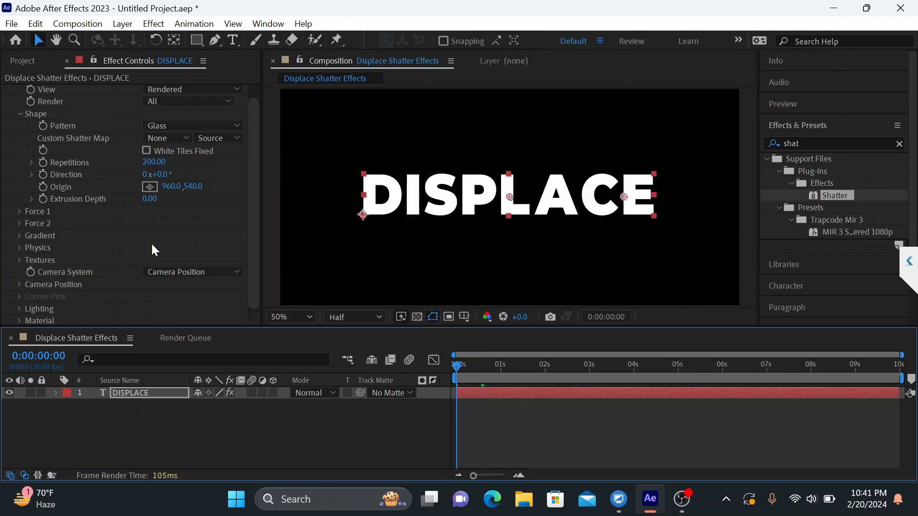
- Set the gravity in the Shatter physics settings to 0
{"action": "left_click_drag", "start_coordinate": [254, 216], "coordinate": [258, 283]}
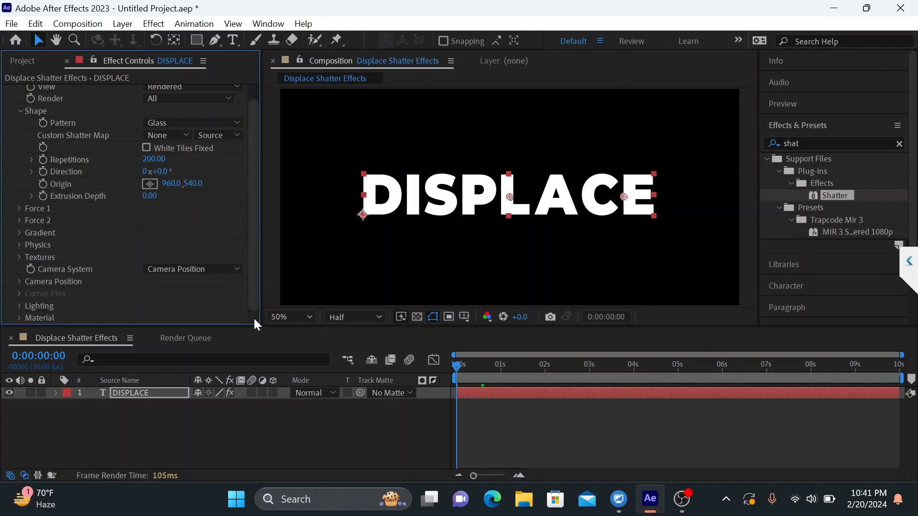
{"action": "left_click", "coordinate": [19, 245]}
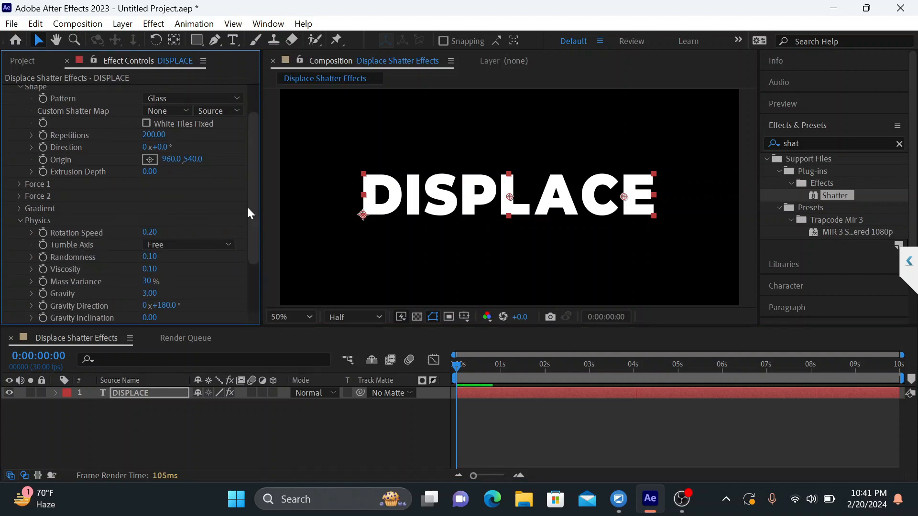
{"action": "left_click_drag", "start_coordinate": [253, 191], "coordinate": [256, 237]}
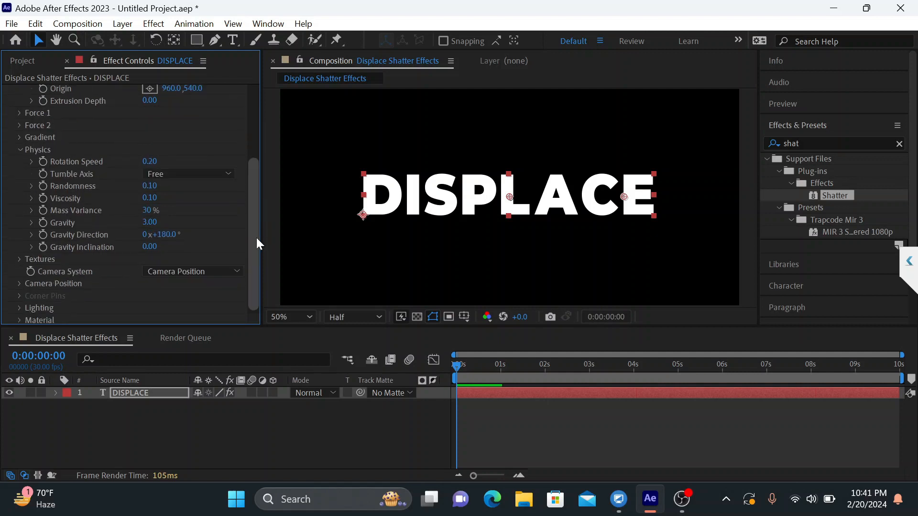
{"action": "left_click", "coordinate": [149, 223]}
{"action": "type", "text": "0"}
{"action": "key", "text": "Return"}
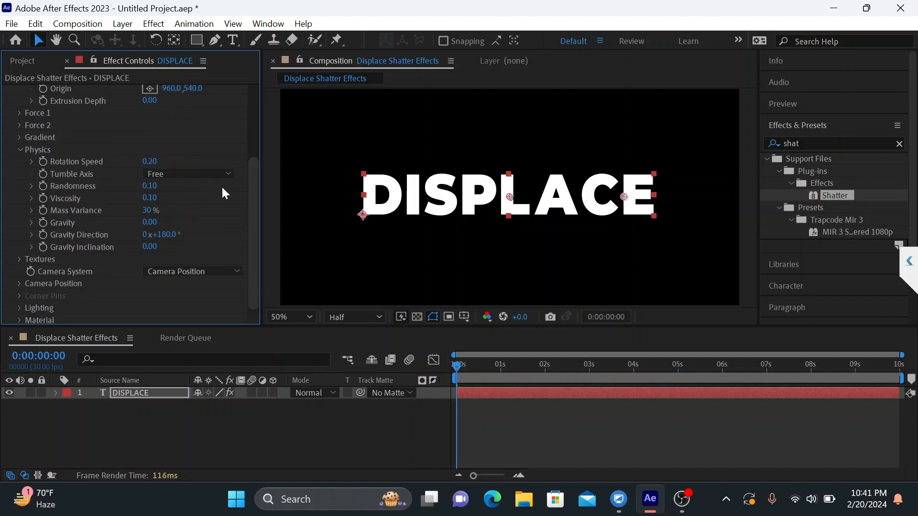
- Set the Shatter physics tumble axis to XZ and the rotation speed to 0.53
{"action": "left_click", "coordinate": [214, 173]}
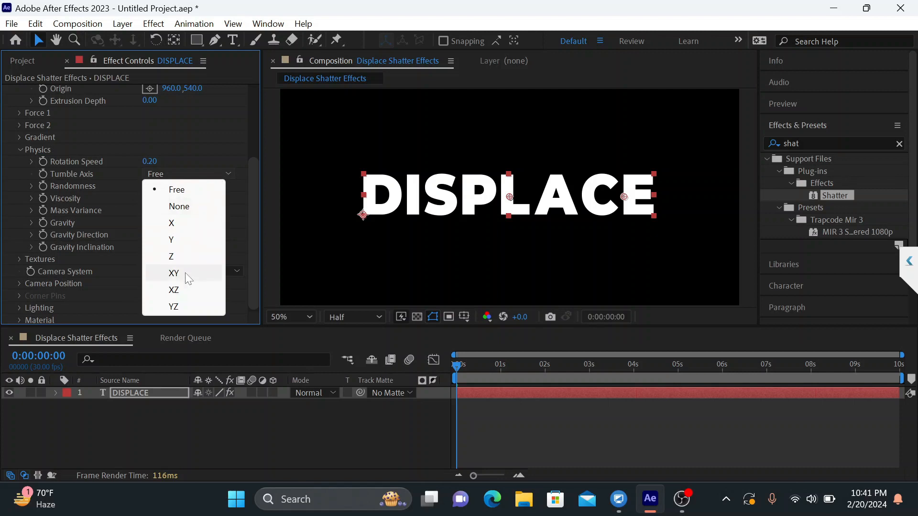
{"action": "left_click", "coordinate": [176, 289]}
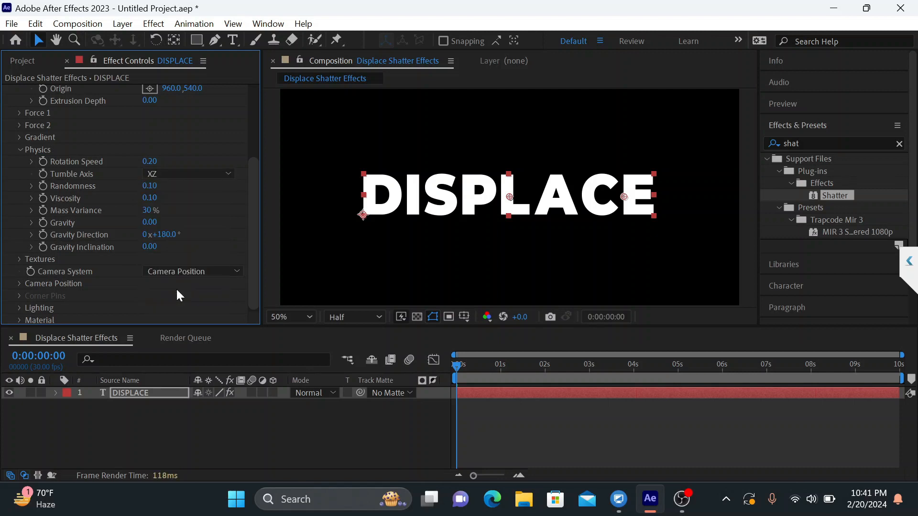
{"action": "left_click", "coordinate": [149, 162]}
{"action": "type", "text": "0.53"}
{"action": "key", "text": "Return"}
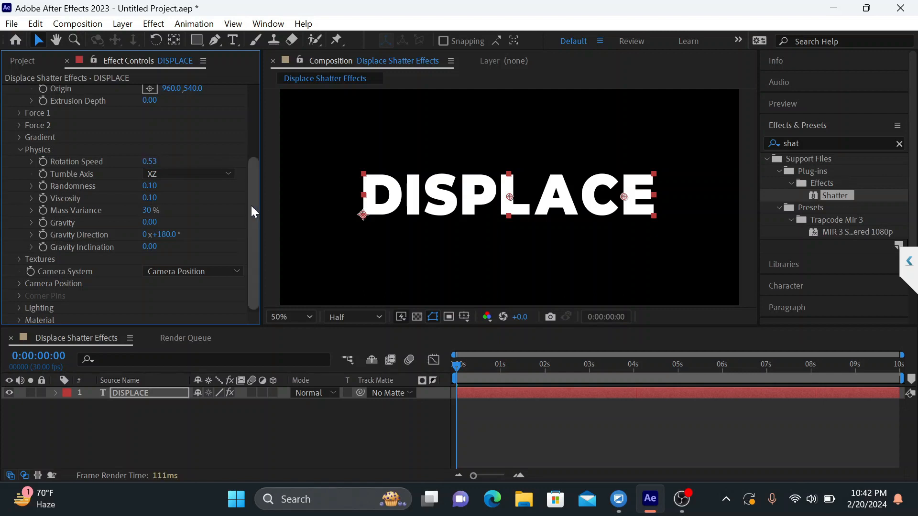
- Set the ambient light in the Shatter lighting settings to 1
{"action": "scroll", "coordinate": [251, 206], "scroll_direction": "down", "scroll_amount": 1}
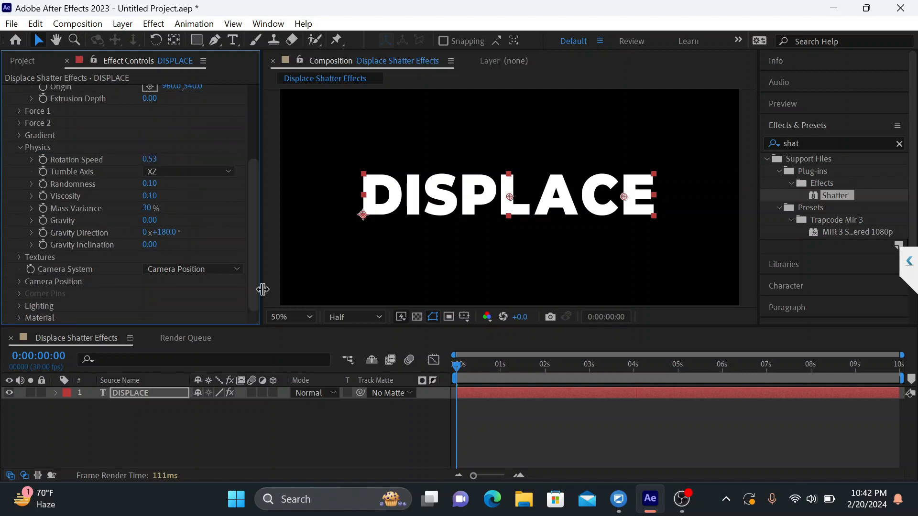
{"action": "left_click", "coordinate": [20, 306]}
{"action": "scroll", "coordinate": [259, 286], "scroll_direction": "down", "scroll_amount": 1}
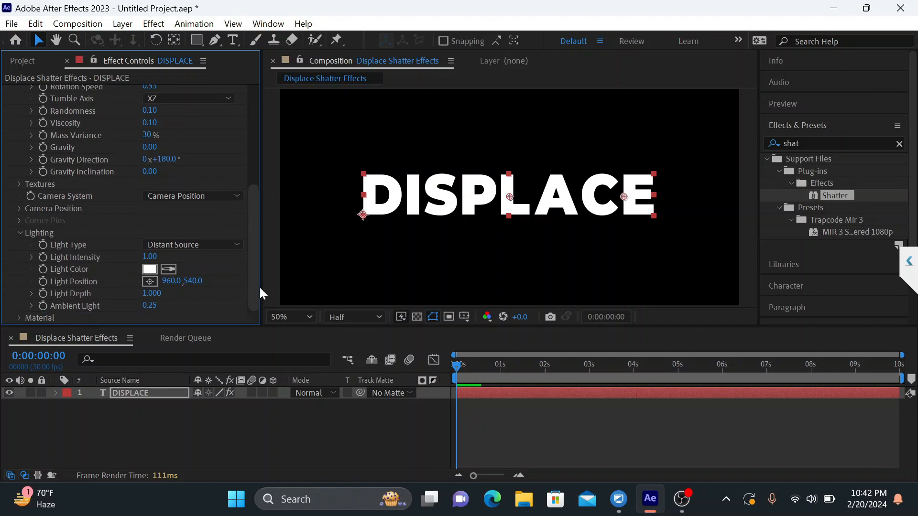
{"action": "left_click", "coordinate": [151, 306]}
{"action": "type", "text": "1"}
{"action": "key", "text": "Return"}
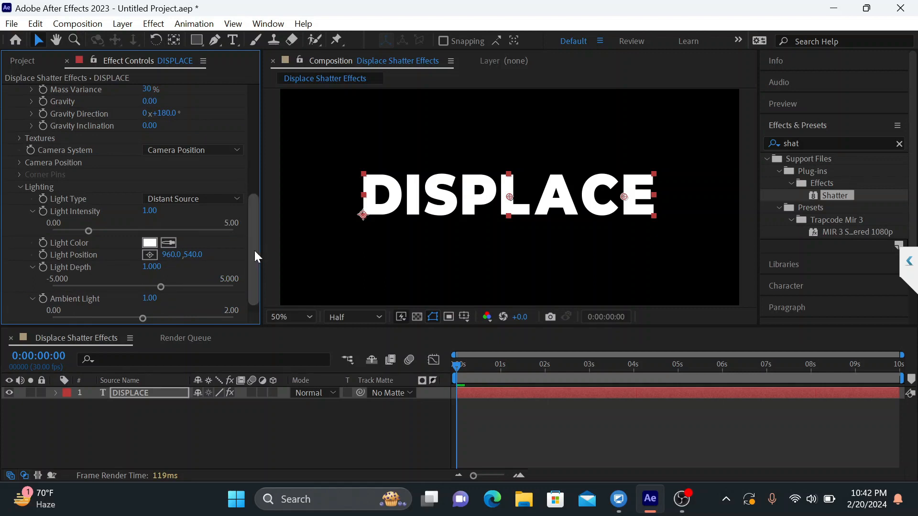
- Collapse the Shatter shape settings and raise the Force 1 strength to 14.20
{"action": "left_click_drag", "start_coordinate": [254, 250], "coordinate": [252, 143]}
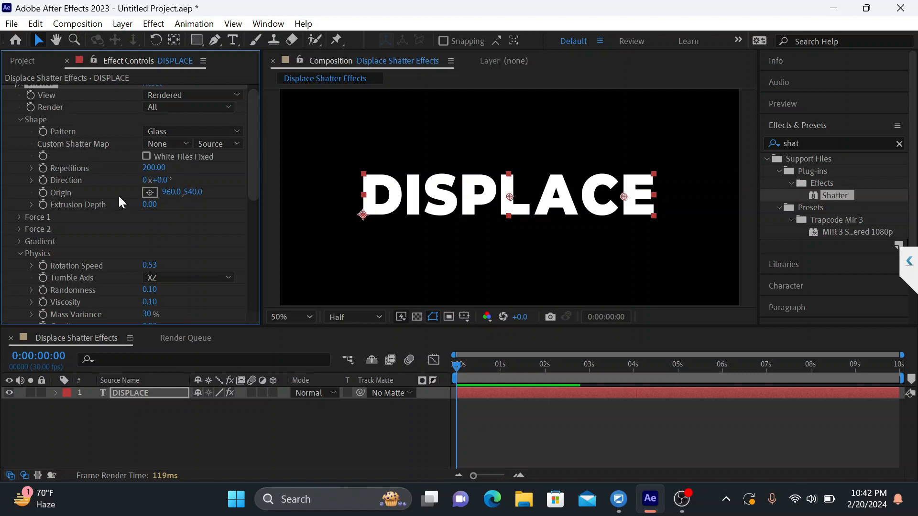
{"action": "left_click", "coordinate": [20, 119]}
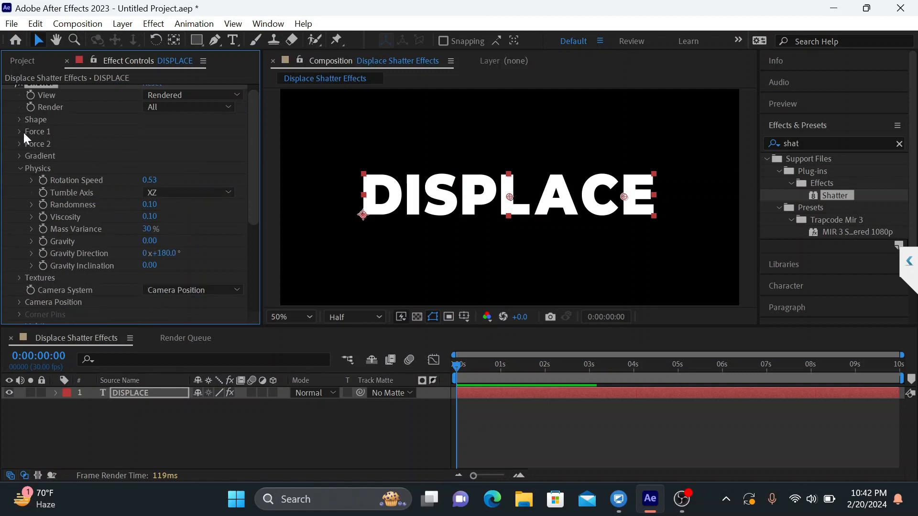
{"action": "left_click", "coordinate": [20, 131]}
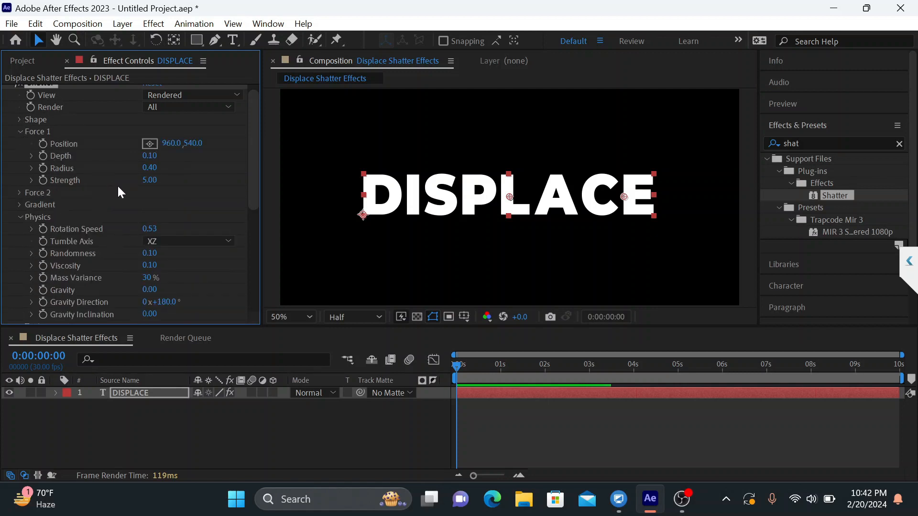
{"action": "left_click_drag", "start_coordinate": [149, 180], "coordinate": [212, 181]}
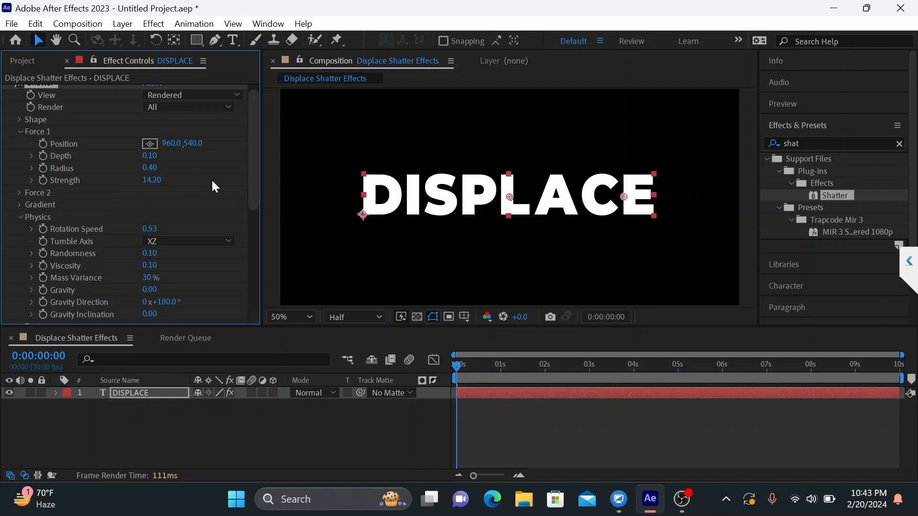
- Place the Force 1 position left of the text at 16, 526, preview the shatter, and return to 0:00:00:00
{"action": "left_click", "coordinate": [149, 143]}
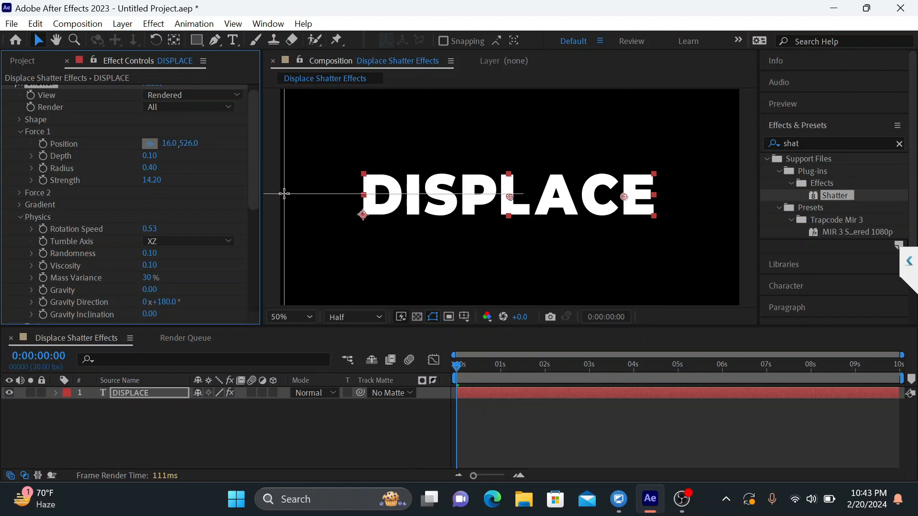
{"action": "left_click", "coordinate": [284, 194]}
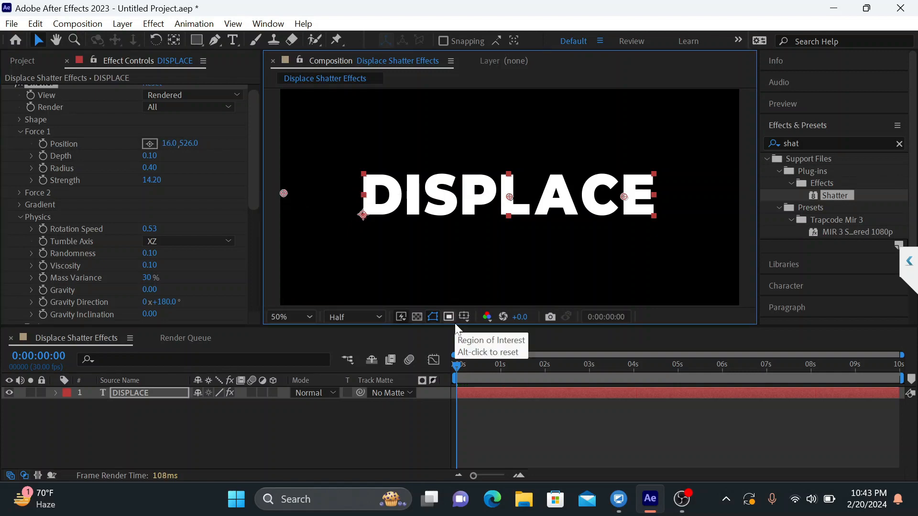
{"action": "key", "text": "space"}
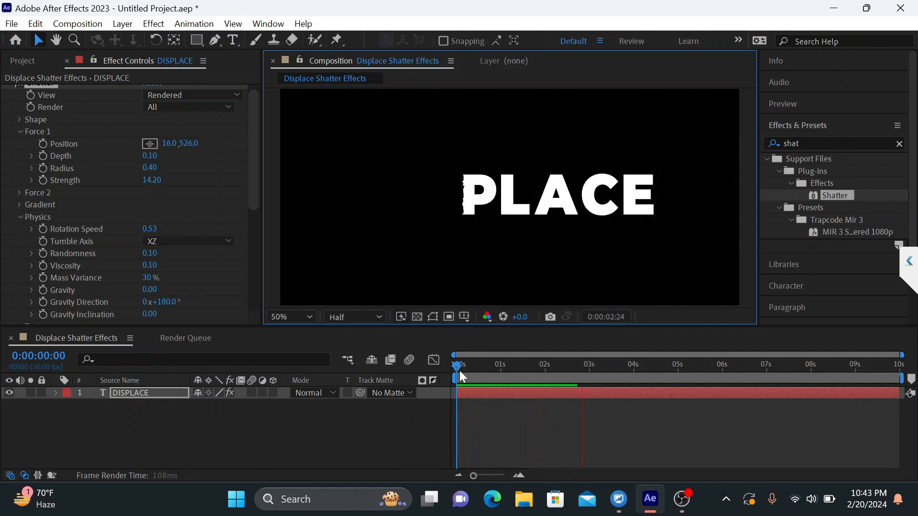
{"action": "key", "text": "space"}
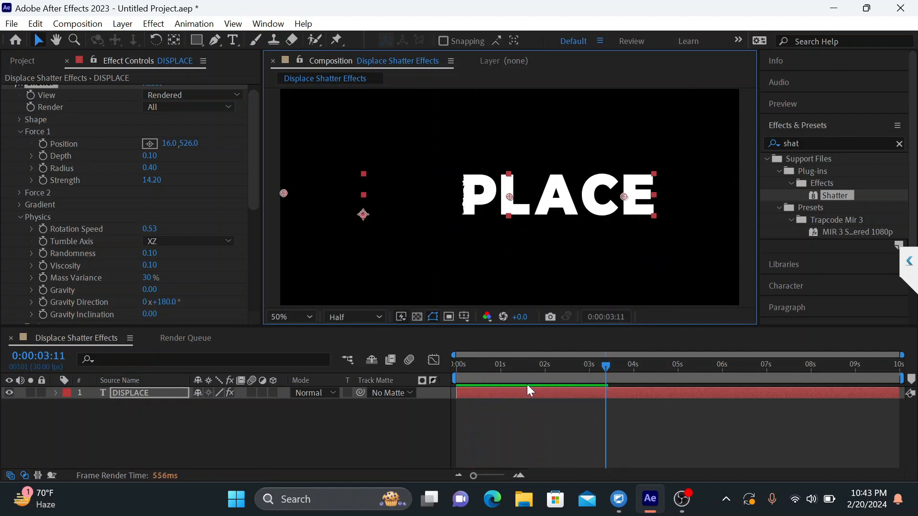
{"action": "left_click_drag", "start_coordinate": [604, 367], "coordinate": [401, 371]}
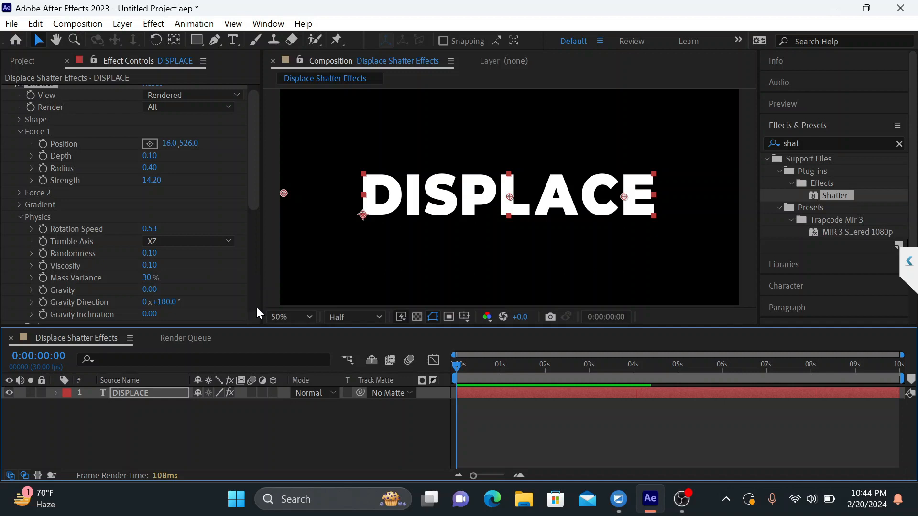
- Set the Force 1 radius to 1.4, preview the opening frames, and return to 0:00:00:00
{"action": "left_click", "coordinate": [149, 168]}
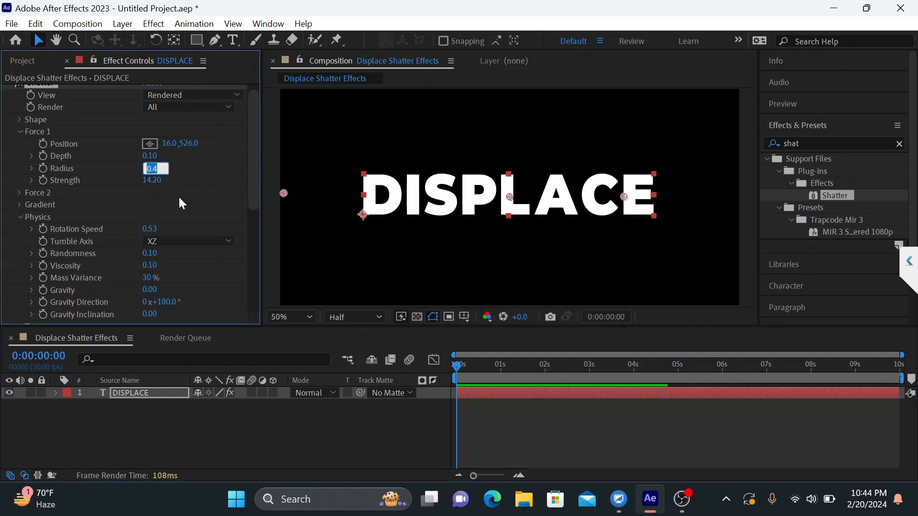
{"action": "type", "text": "1.4"}
{"action": "key", "text": "Return"}
{"action": "left_click", "coordinate": [434, 316]}
{"action": "key", "text": "space"}
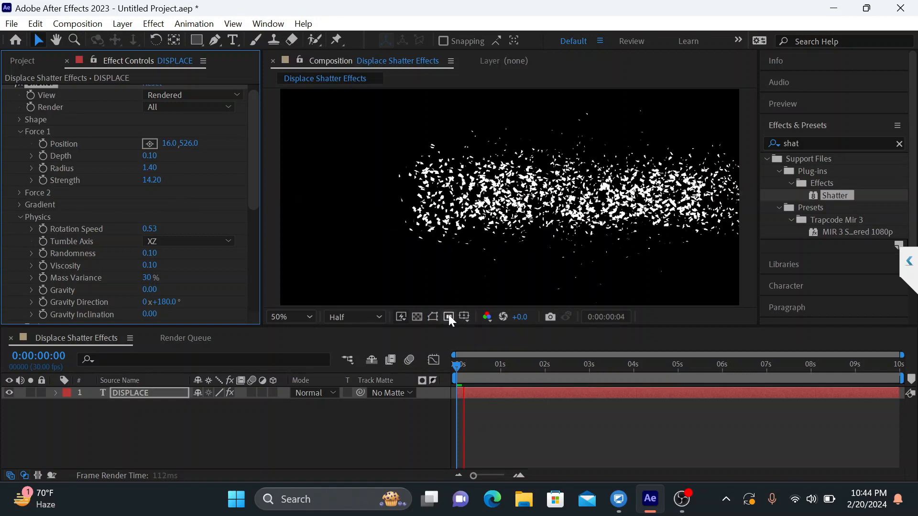
{"action": "key", "text": "space"}
{"action": "left_click_drag", "start_coordinate": [474, 367], "coordinate": [455, 368]}
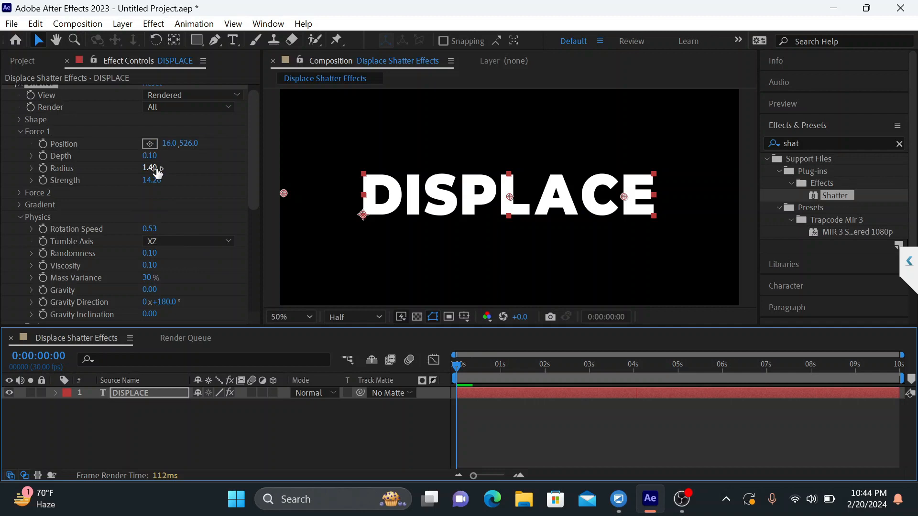
- Reduce the Force 1 radius to 0.86, preview the shatter, and return to the first frame
{"action": "left_click_drag", "start_coordinate": [152, 168], "coordinate": [117, 173]}
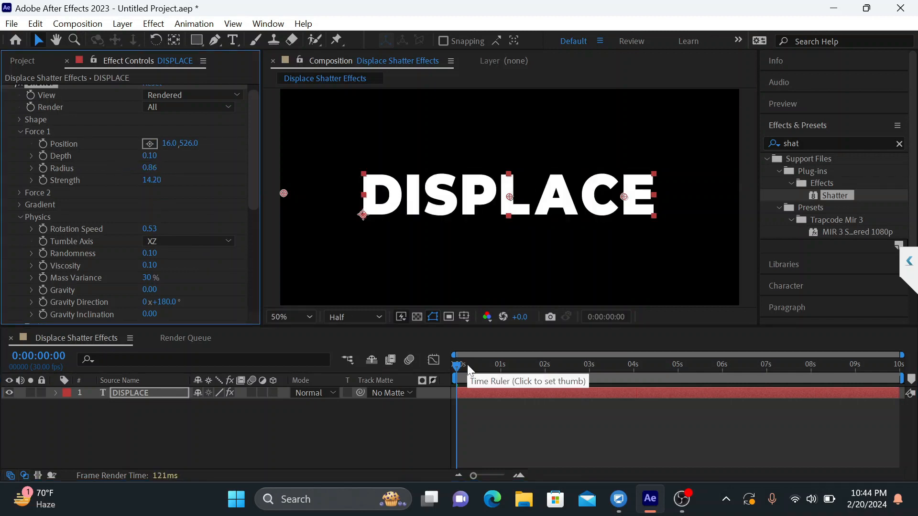
{"action": "key", "text": "space"}
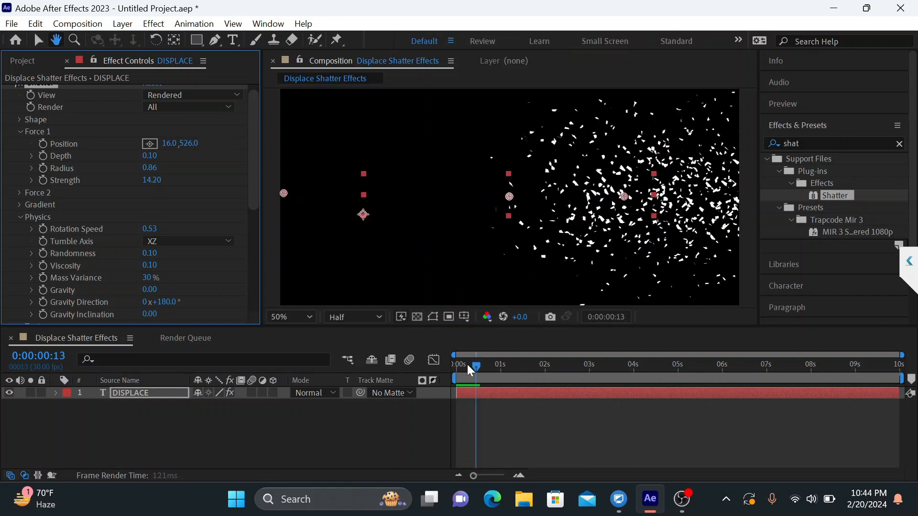
{"action": "left_click_drag", "start_coordinate": [477, 368], "coordinate": [404, 364]}
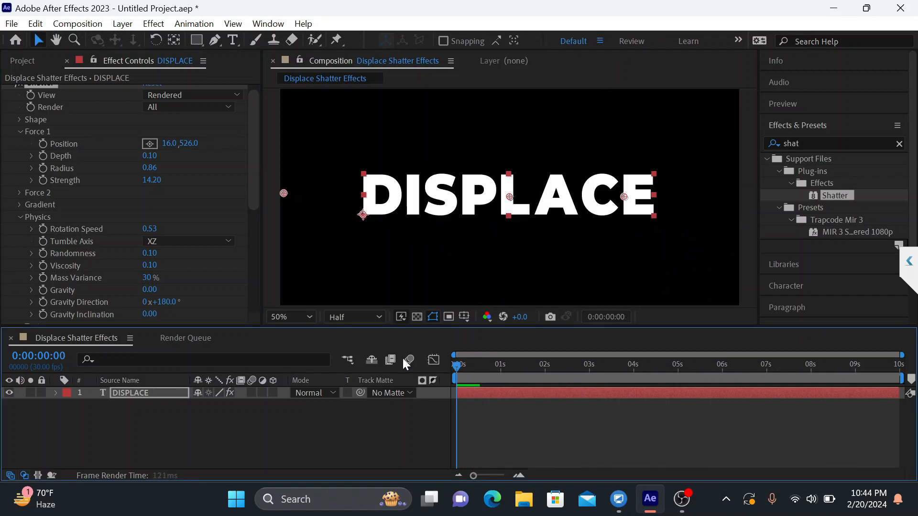
- Reduce the Force 1 radius to 0.68, preview the shatter, and return to the first frame
{"action": "left_click", "coordinate": [151, 168]}
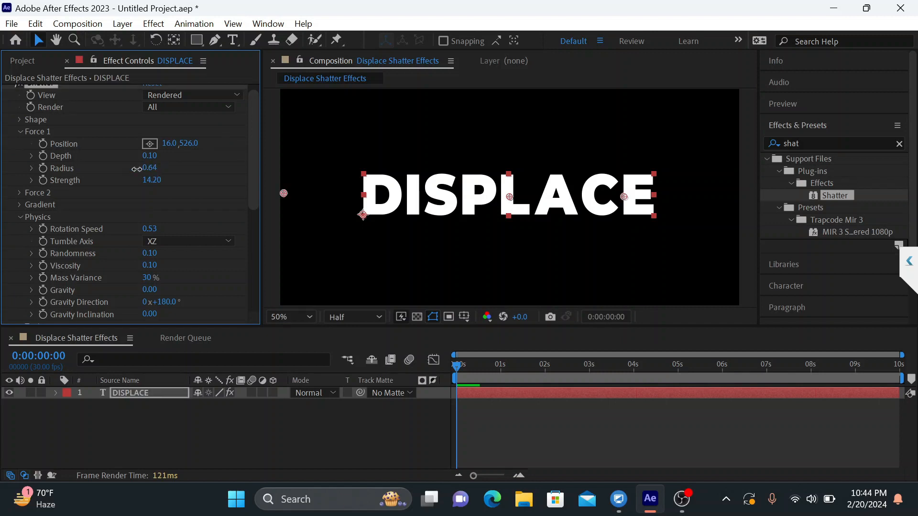
{"action": "mouse_move", "coordinate": [152, 168]}
{"action": "left_mouse_down"}
{"action": "mouse_move", "coordinate": [162, 171]}
{"action": "mouse_move", "coordinate": [142, 171]}
{"action": "left_mouse_up"}
{"action": "key", "text": "space"}
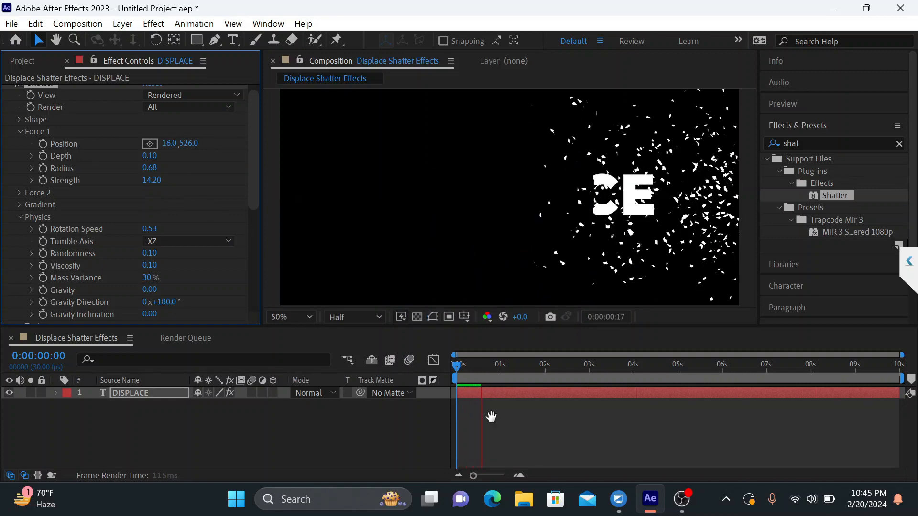
{"action": "key", "text": "space"}
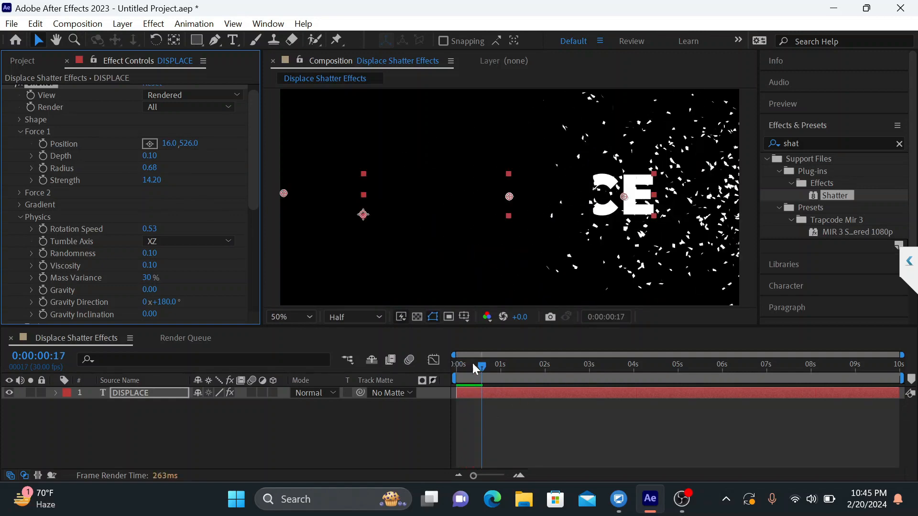
{"action": "left_click_drag", "start_coordinate": [473, 368], "coordinate": [397, 359]}
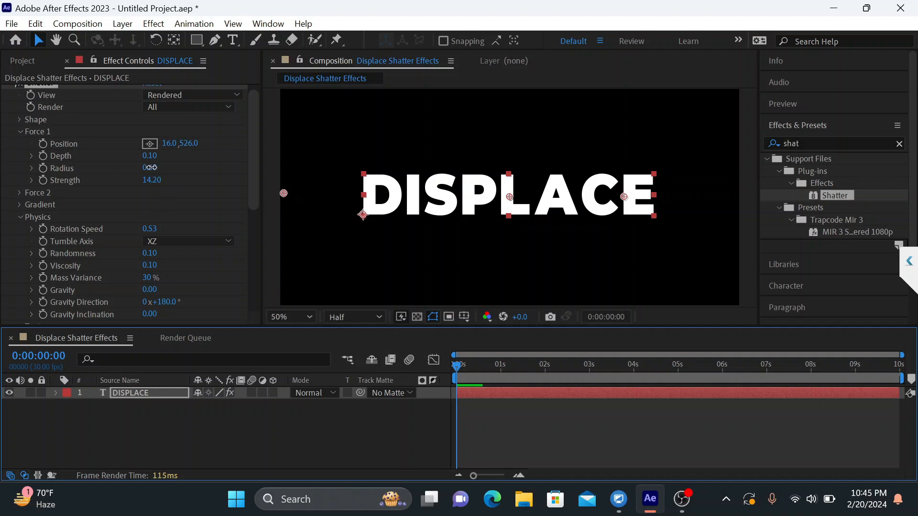
- Raise the Force 1 radius to 0.77, preview the shatter, and return to the first frame
{"action": "left_click_drag", "start_coordinate": [152, 168], "coordinate": [158, 167]}
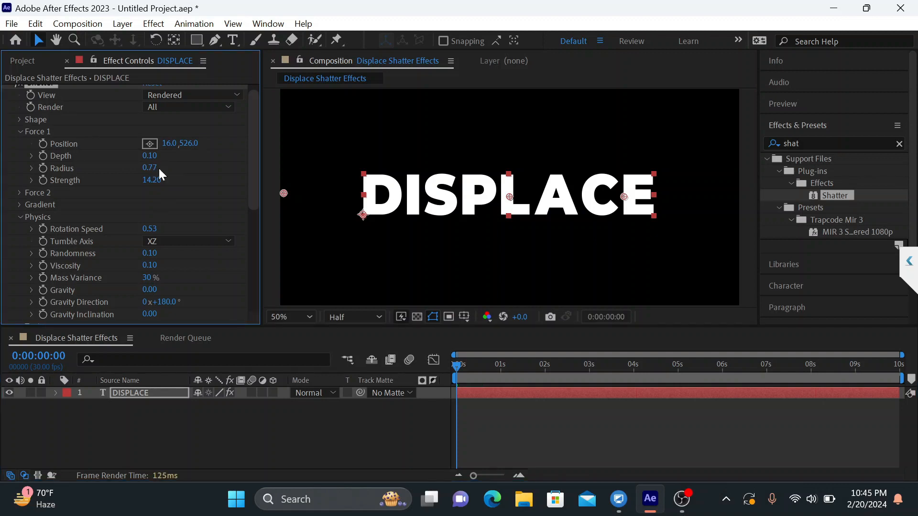
{"action": "key", "text": "space"}
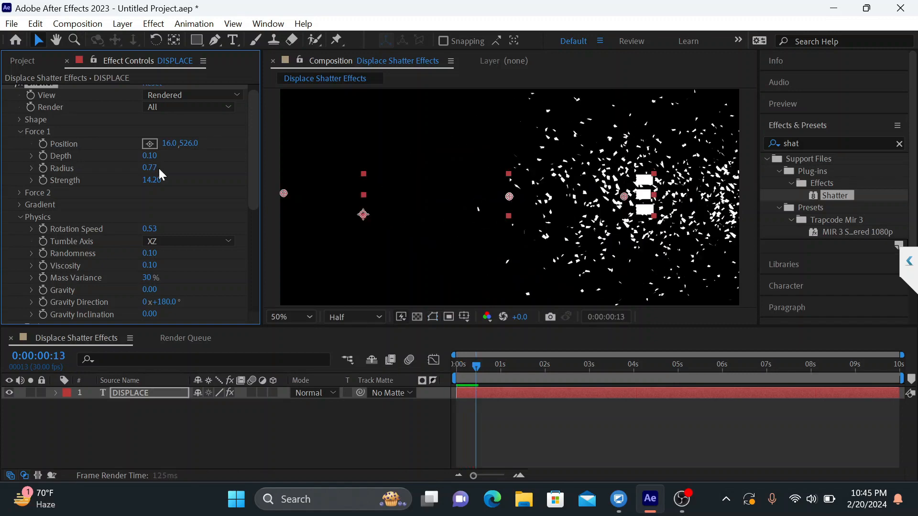
{"action": "left_click", "coordinate": [477, 365]}
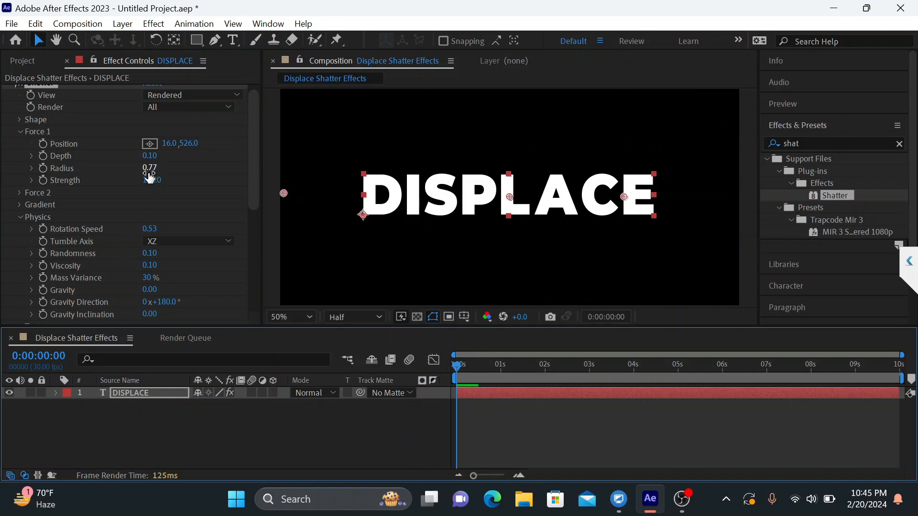
- Raise the Force 1 radius to 0.81, preview the shatter, and return to the first frame
{"action": "left_click_drag", "start_coordinate": [150, 169], "coordinate": [156, 169]}
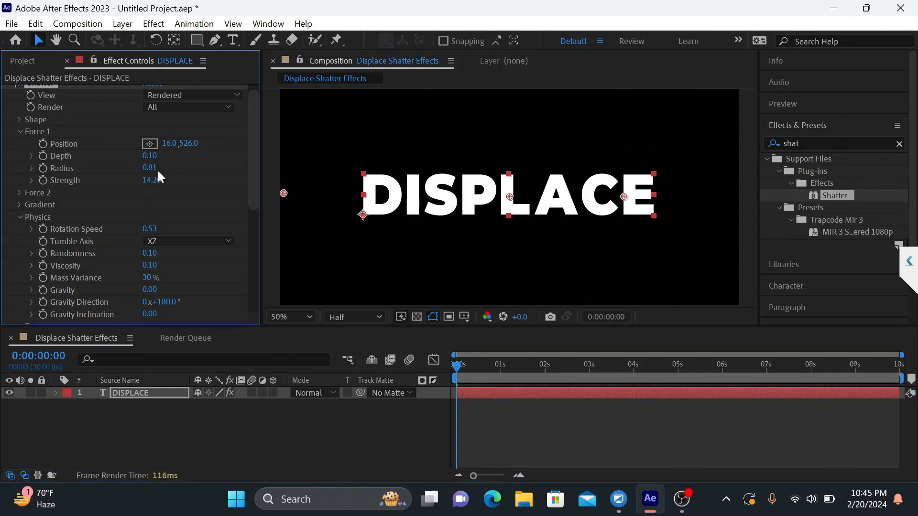
{"action": "key", "text": "space"}
{"action": "left_click", "coordinate": [433, 316]}
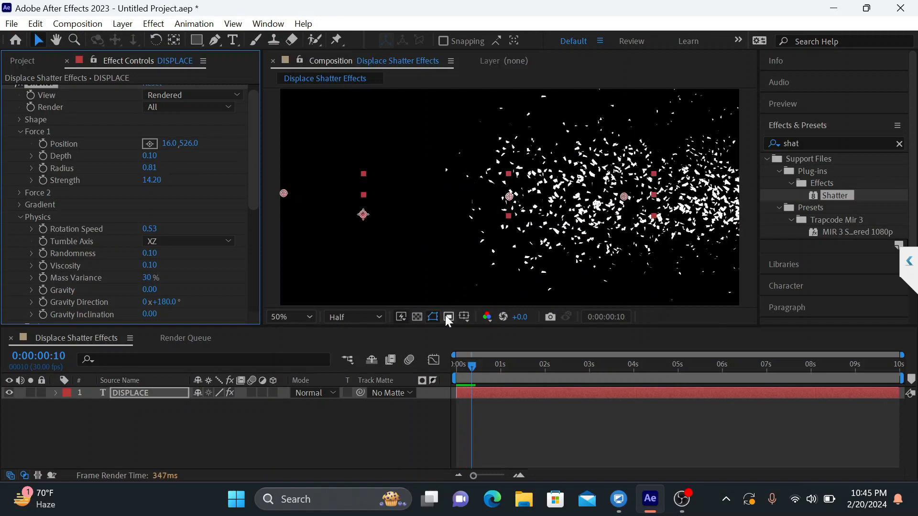
{"action": "left_click", "coordinate": [473, 365]}
{"action": "key", "text": "Home"}
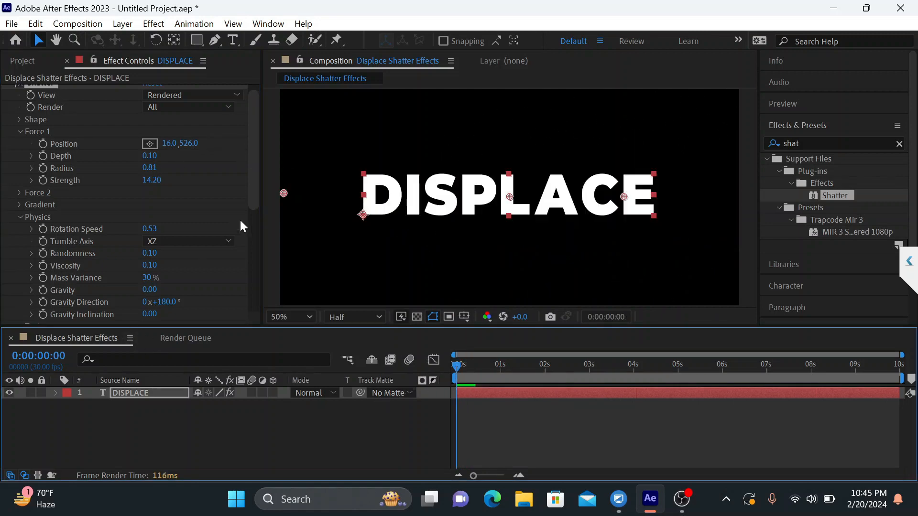
- Lower the Force 1 strength to 6.10, preview the shatter, and return to the first frame
{"action": "left_click_drag", "start_coordinate": [160, 185], "coordinate": [109, 192]}
{"action": "key", "text": "space"}
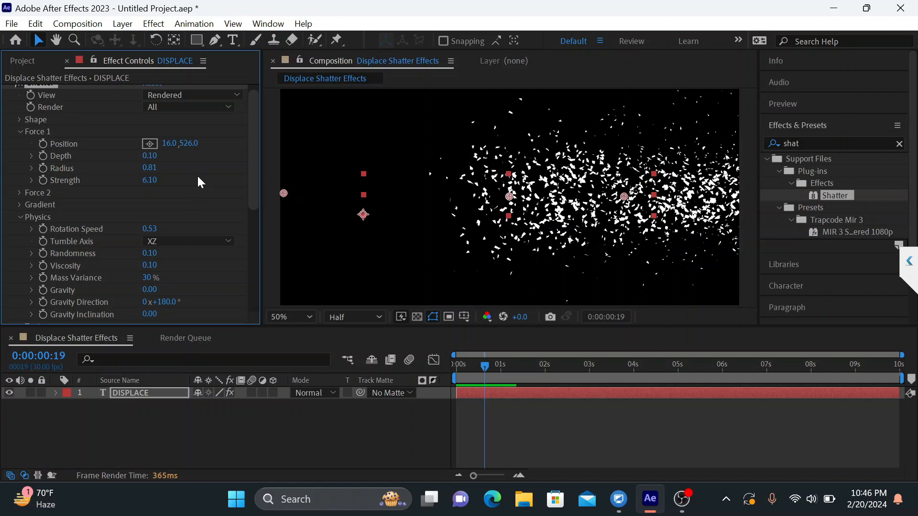
{"action": "left_click_drag", "start_coordinate": [487, 369], "coordinate": [411, 372]}
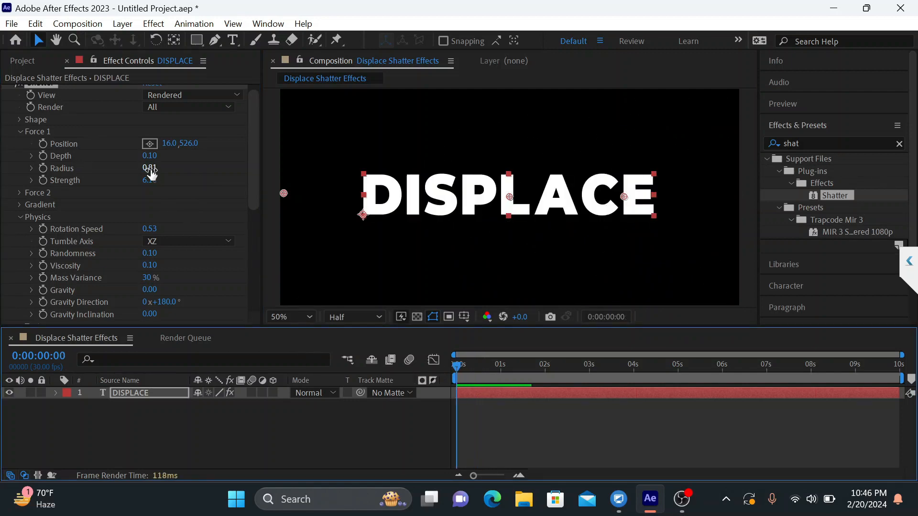
- Set the Force 1 depth to 0.20, preview the shatter, and return to the first frame
{"action": "left_click_drag", "start_coordinate": [150, 156], "coordinate": [165, 156]}
{"action": "key", "text": "space"}
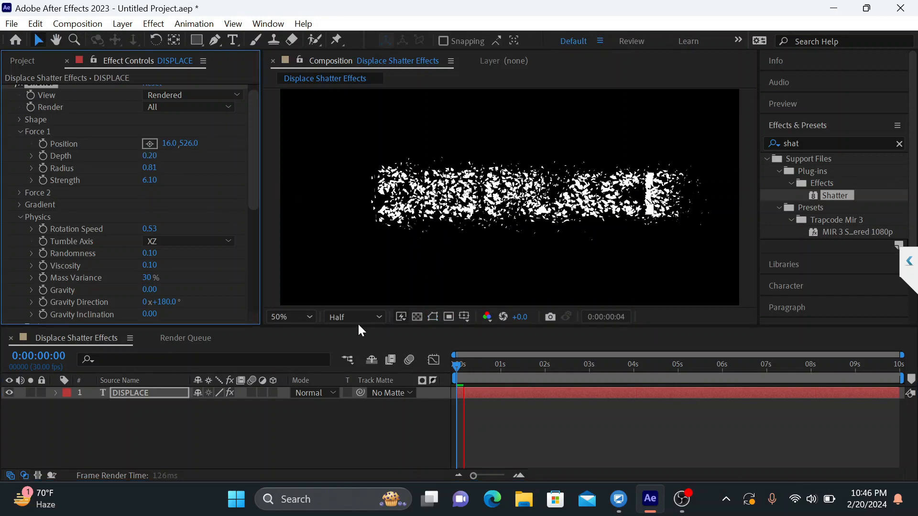
{"action": "key", "text": "space"}
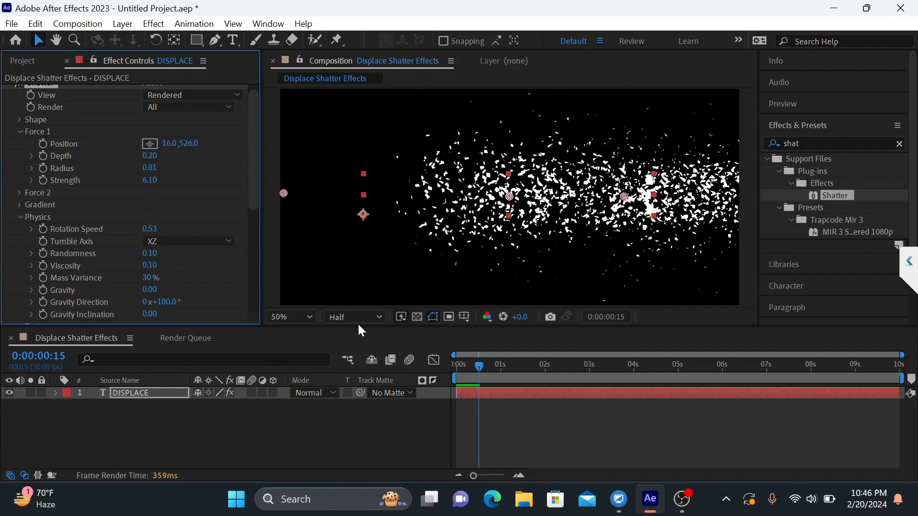
{"action": "left_click_drag", "start_coordinate": [478, 364], "coordinate": [409, 362]}
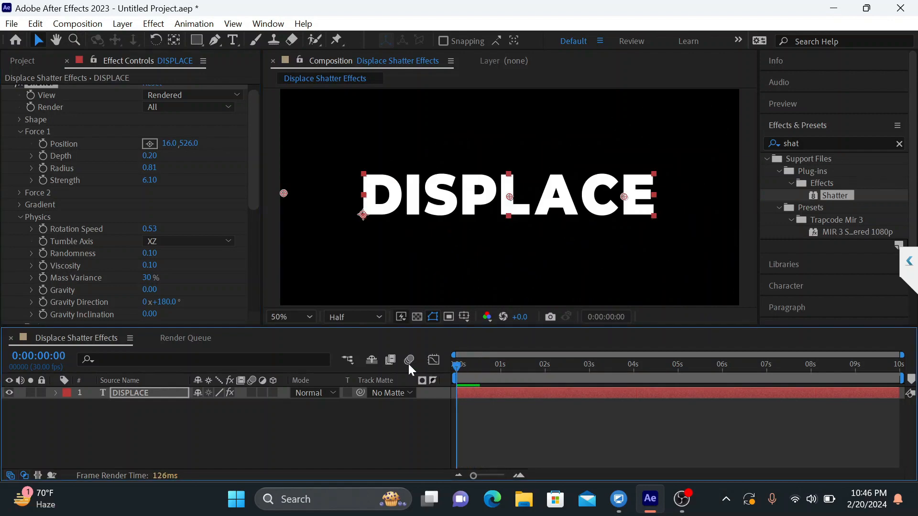
- Reduce the Force 1 radius to 0.55 and preview the opening frames of the shatter
{"action": "left_click_drag", "start_coordinate": [150, 168], "coordinate": [137, 172]}
{"action": "key", "text": "space"}
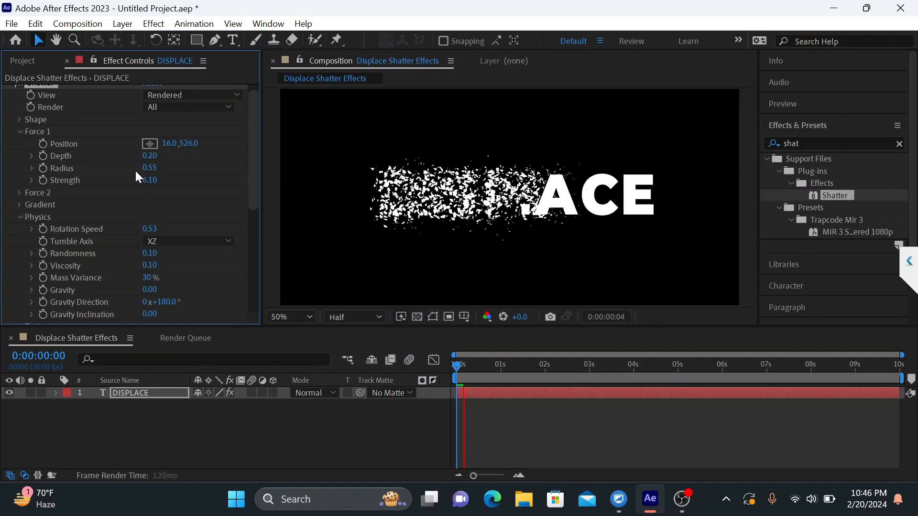
{"action": "key", "text": "space"}
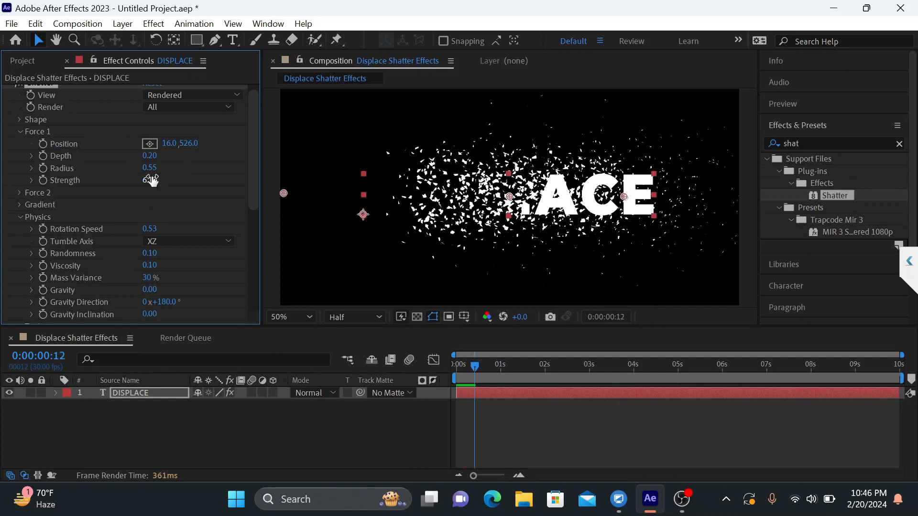
- Try Force 1 radius values of 0.00 and 0.17, preview the shatter, and return to the first frame
{"action": "left_click_drag", "start_coordinate": [157, 170], "coordinate": [110, 172]}
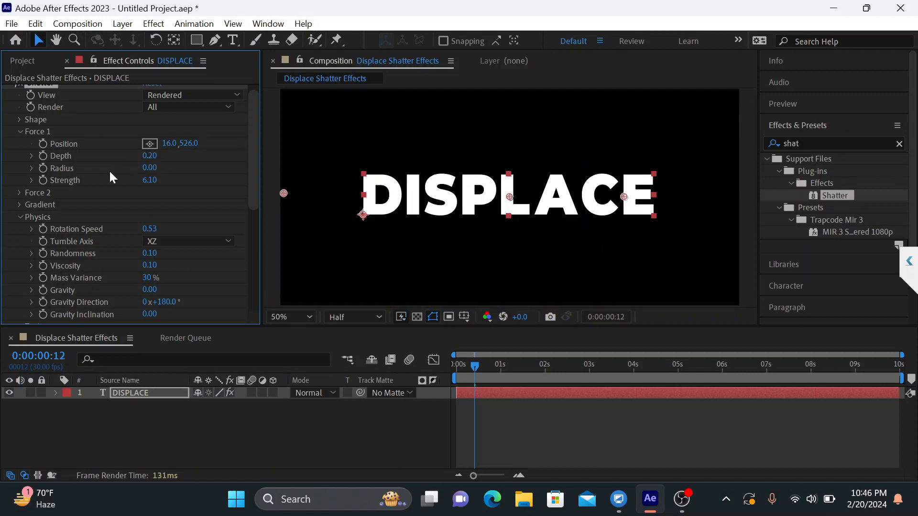
{"action": "left_click_drag", "start_coordinate": [474, 367], "coordinate": [457, 367]}
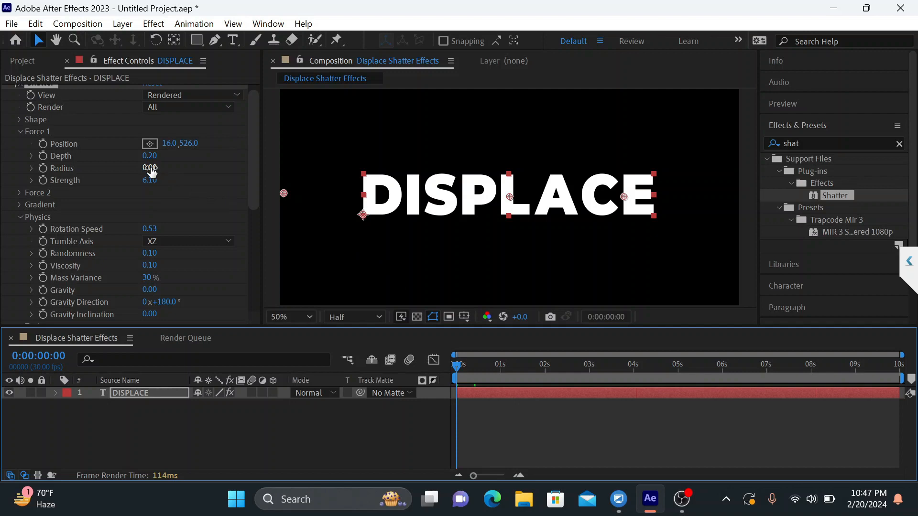
{"action": "left_click_drag", "start_coordinate": [152, 167], "coordinate": [166, 167]}
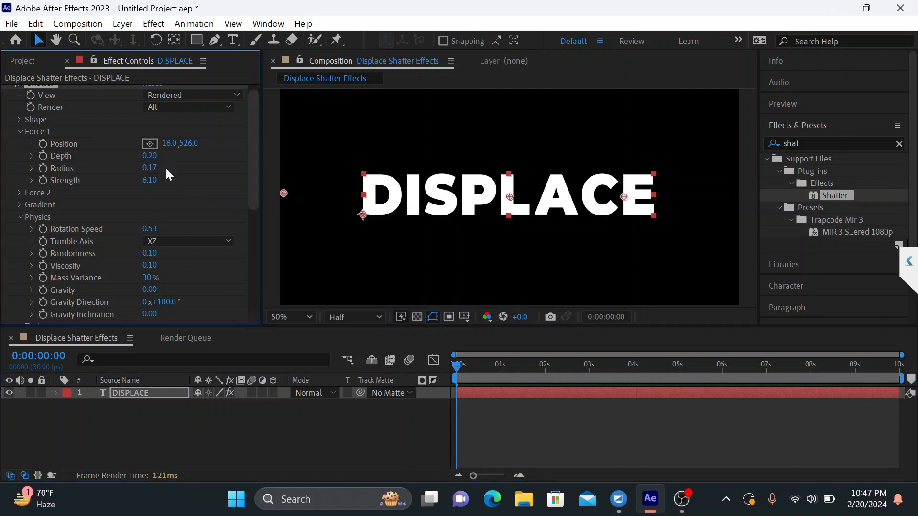
{"action": "key", "text": "space"}
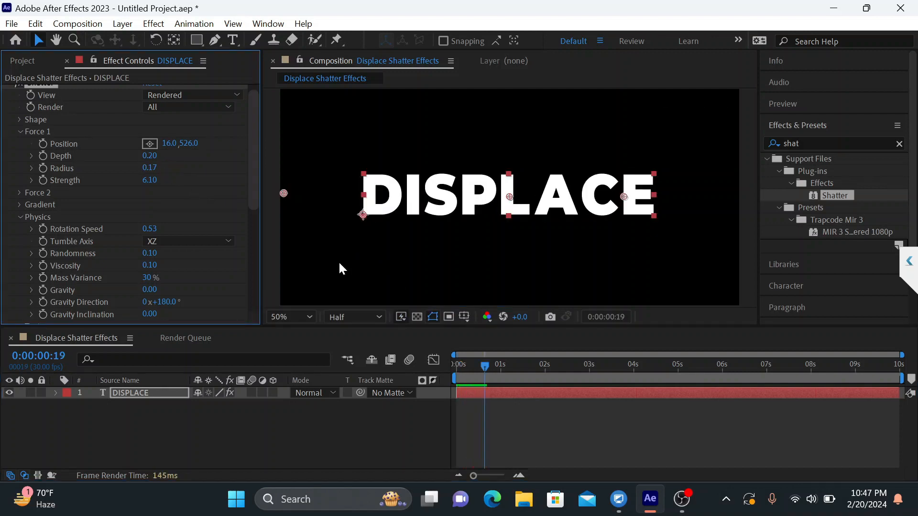
{"action": "left_click_drag", "start_coordinate": [461, 364], "coordinate": [394, 363]}
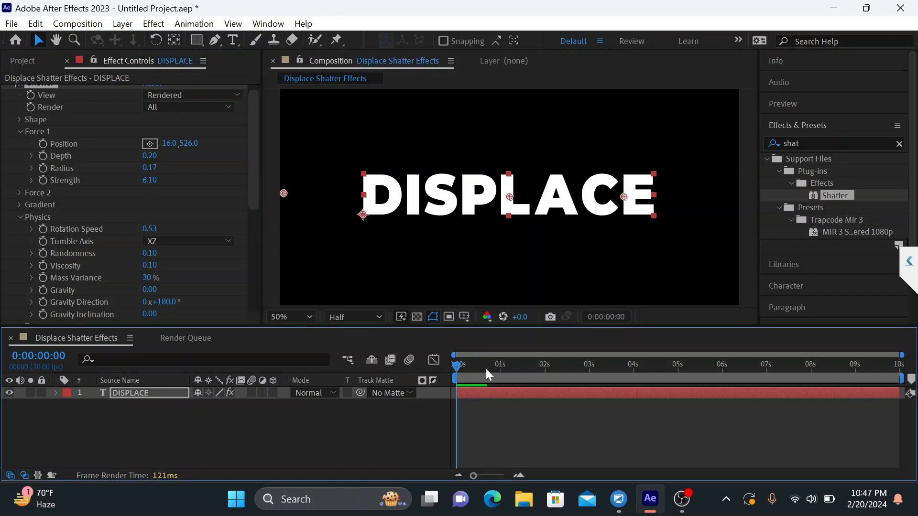
- Raise the Force 1 radius to 0.46, preview the shatter, and return to the first frame
{"action": "left_click_drag", "start_coordinate": [149, 168], "coordinate": [173, 168]}
{"action": "key", "text": "space"}
{"action": "key", "text": "space"}
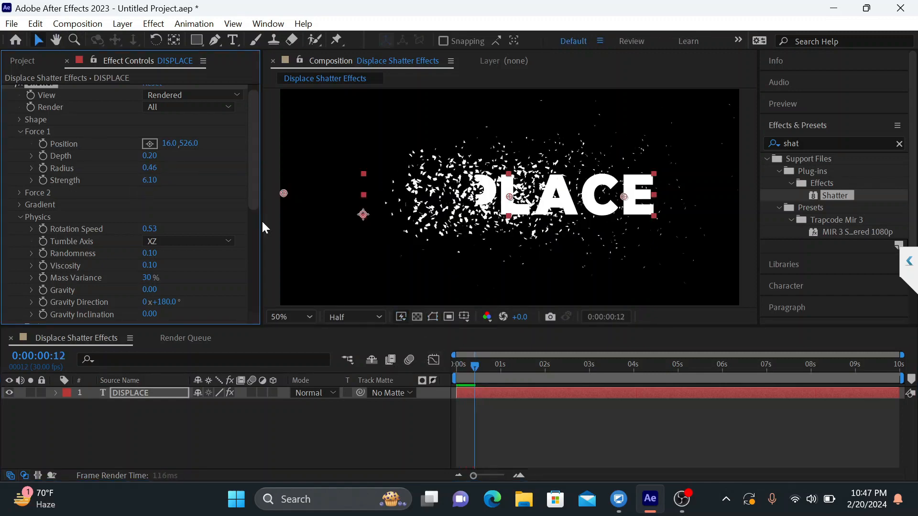
{"action": "left_click_drag", "start_coordinate": [475, 369], "coordinate": [442, 366]}
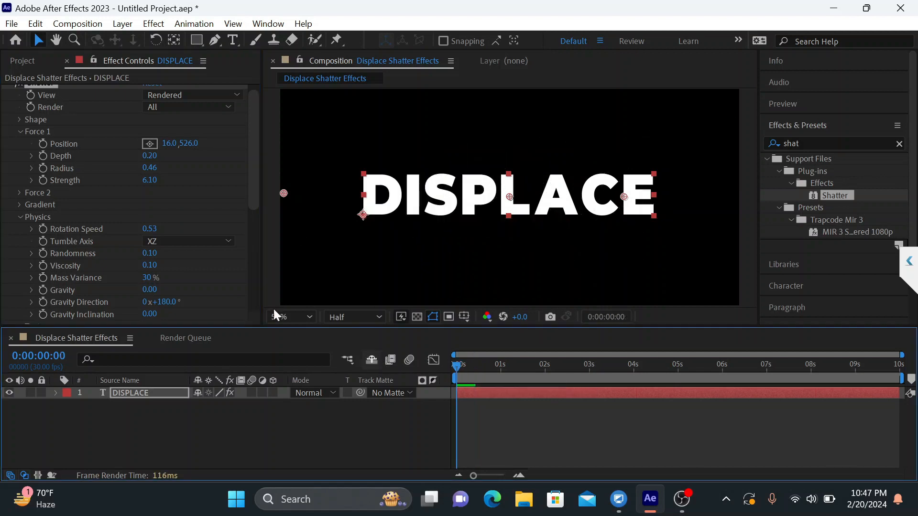
- Lower the Force 1 radius to 0.36, preview the shatter, and return to the first frame
{"action": "left_click_drag", "start_coordinate": [152, 168], "coordinate": [148, 170]}
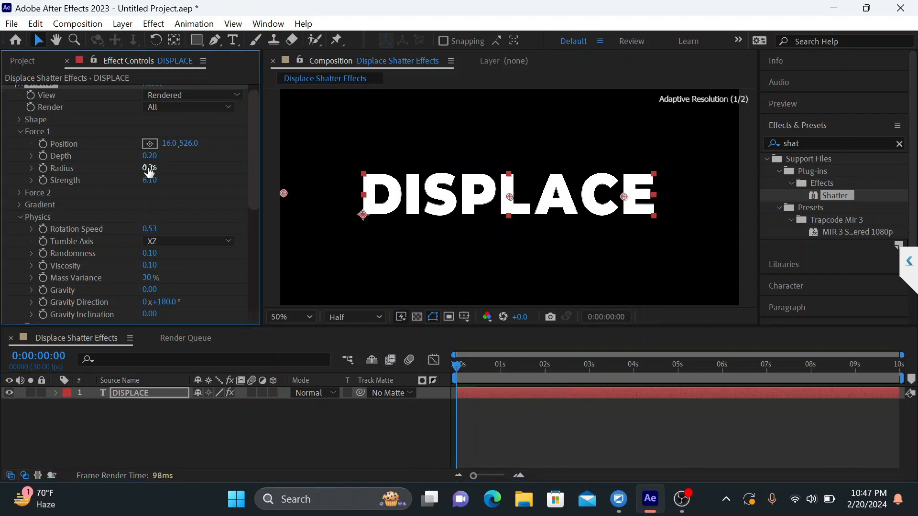
{"action": "key", "text": "space"}
{"action": "key", "text": "space"}
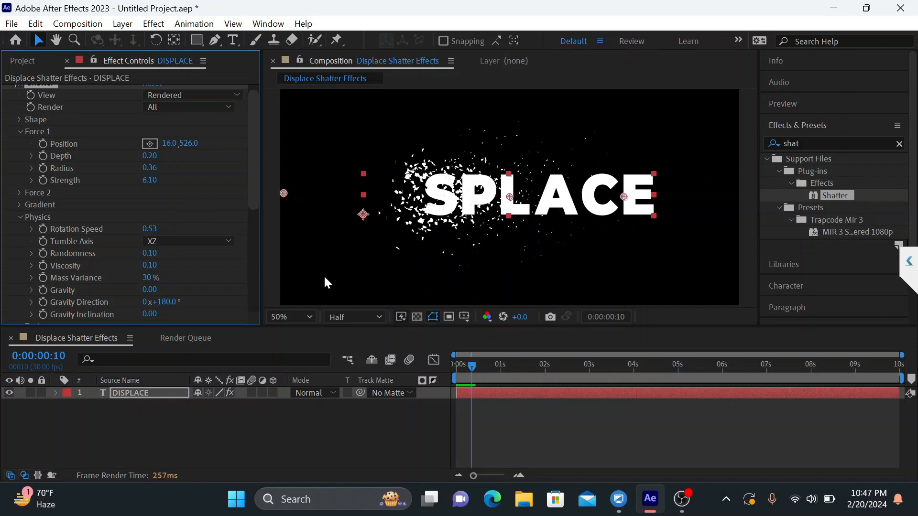
{"action": "left_click_drag", "start_coordinate": [472, 366], "coordinate": [441, 366]}
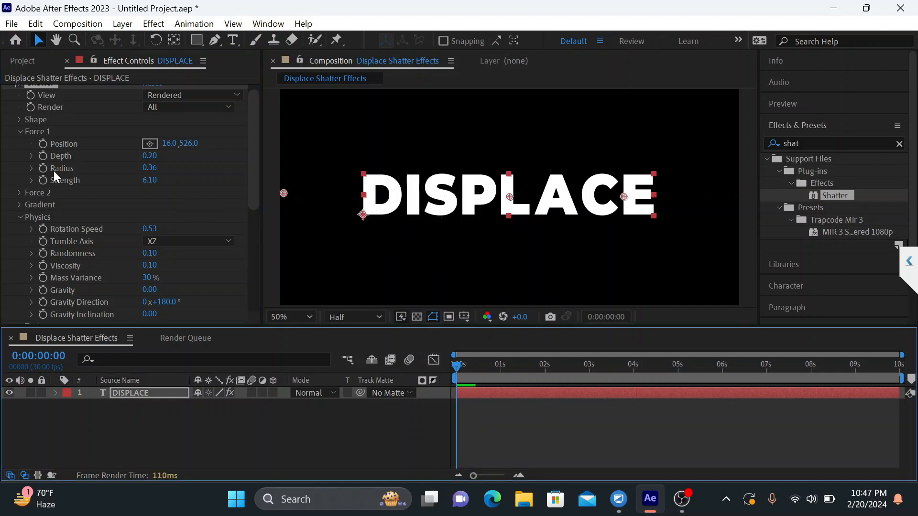
- Keyframe the Force 1 radius at the first frame and set it to 0.83 at 0:00:02:19
{"action": "left_click", "coordinate": [41, 170]}
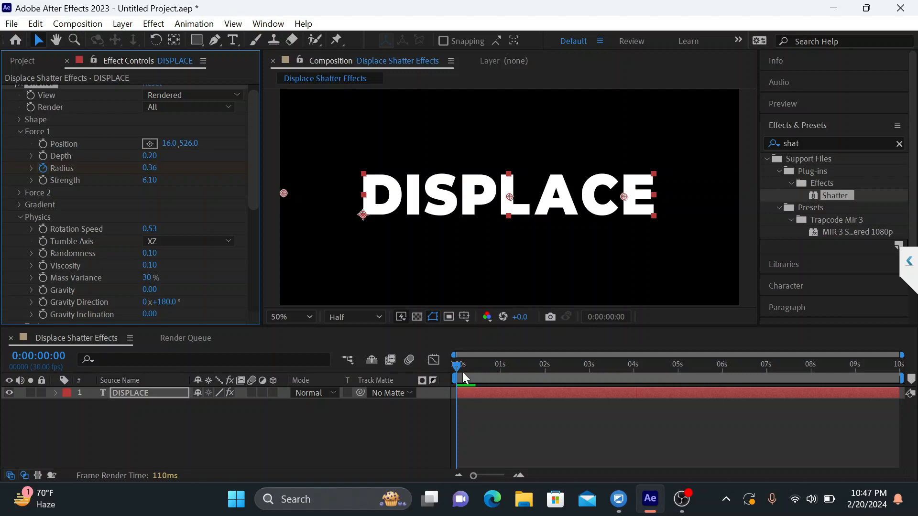
{"action": "left_click_drag", "start_coordinate": [457, 367], "coordinate": [573, 380]}
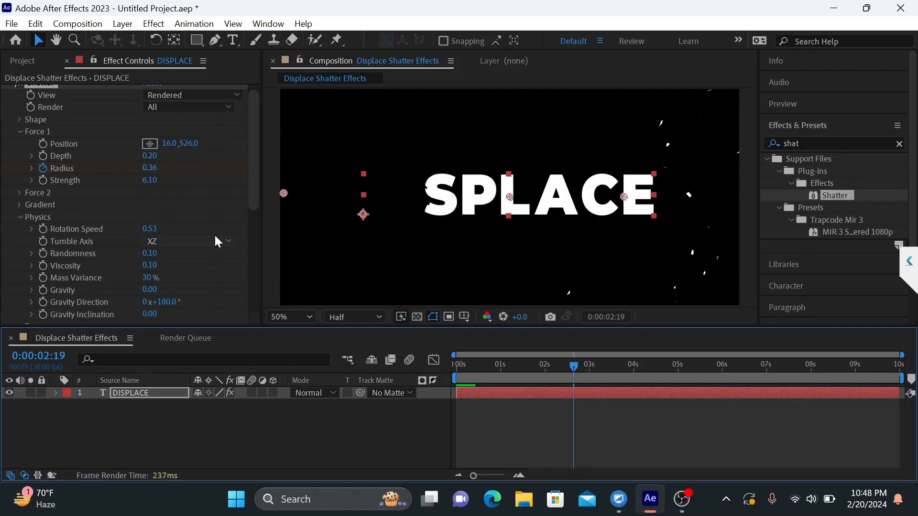
{"action": "left_click_drag", "start_coordinate": [151, 168], "coordinate": [168, 169]}
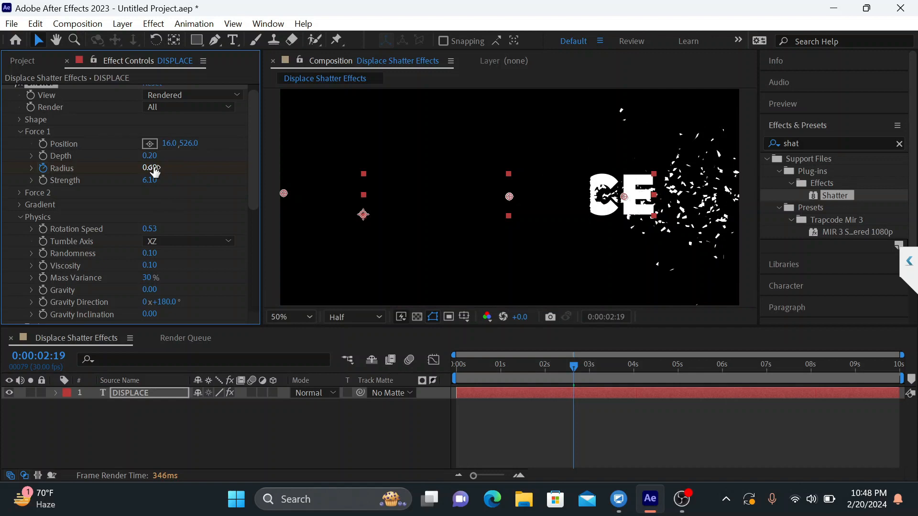
{"action": "mouse_move", "coordinate": [158, 168]}
{"action": "left_mouse_down"}
{"action": "mouse_move", "coordinate": [191, 167]}
{"action": "mouse_move", "coordinate": [164, 168]}
{"action": "left_mouse_up"}
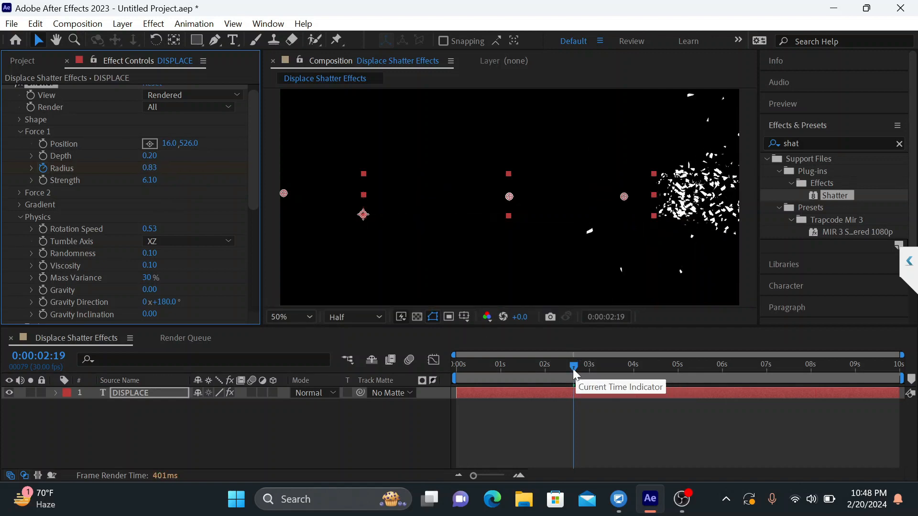
- Preview the keyframed radius animation from the start and return to the first frame
{"action": "left_click_drag", "start_coordinate": [572, 369], "coordinate": [424, 365]}
{"action": "key", "text": "space"}
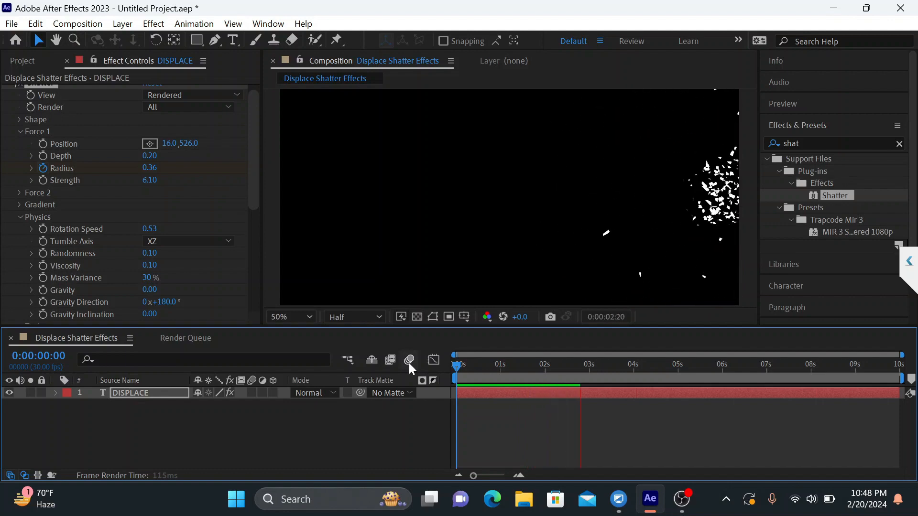
{"action": "key", "text": "space"}
{"action": "left_click_drag", "start_coordinate": [604, 373], "coordinate": [440, 373]}
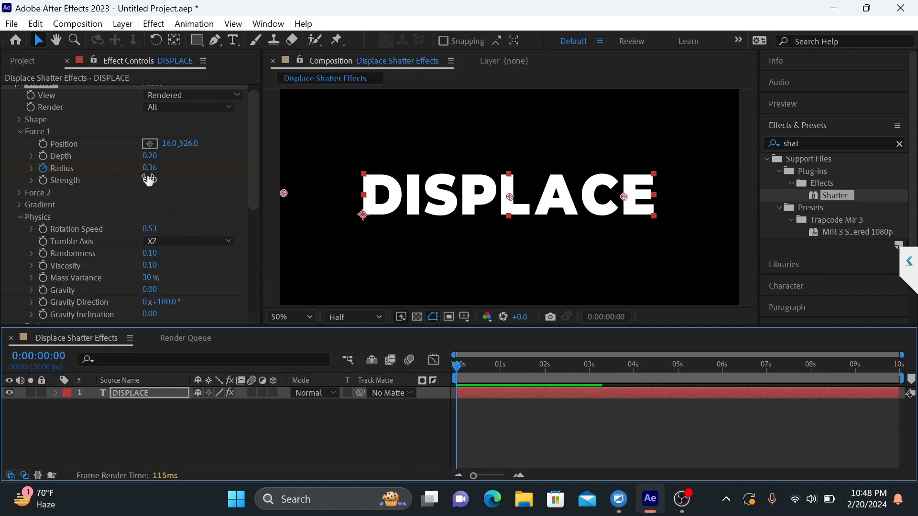
- Raise the Force 1 strength to 8.80, preview the shatter twice, and return to the first frame
{"action": "left_click_drag", "start_coordinate": [149, 179], "coordinate": [170, 181]}
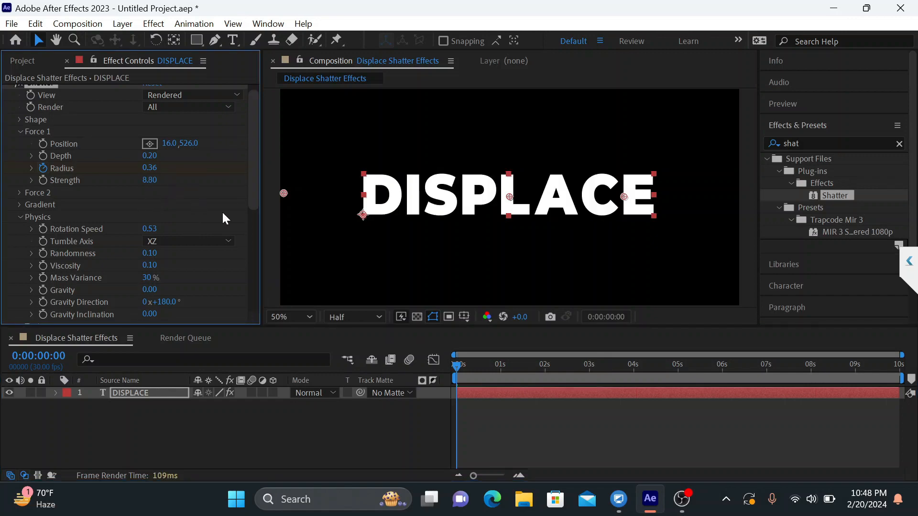
{"action": "key", "text": "space"}
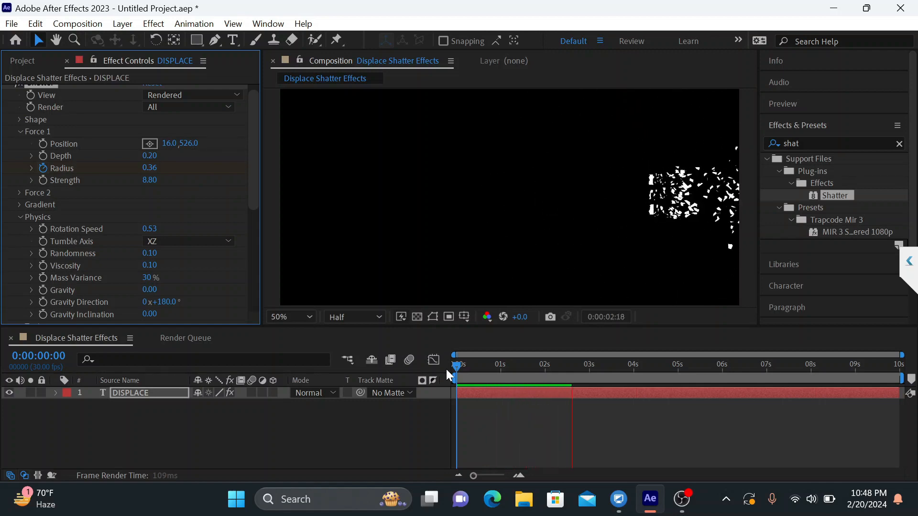
{"action": "key", "text": "space"}
{"action": "key", "text": "Home"}
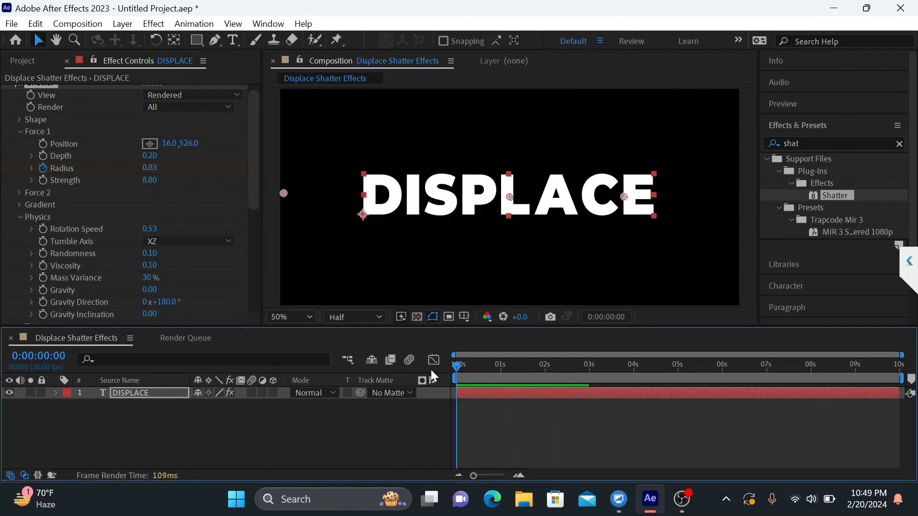
{"action": "key", "text": "space"}
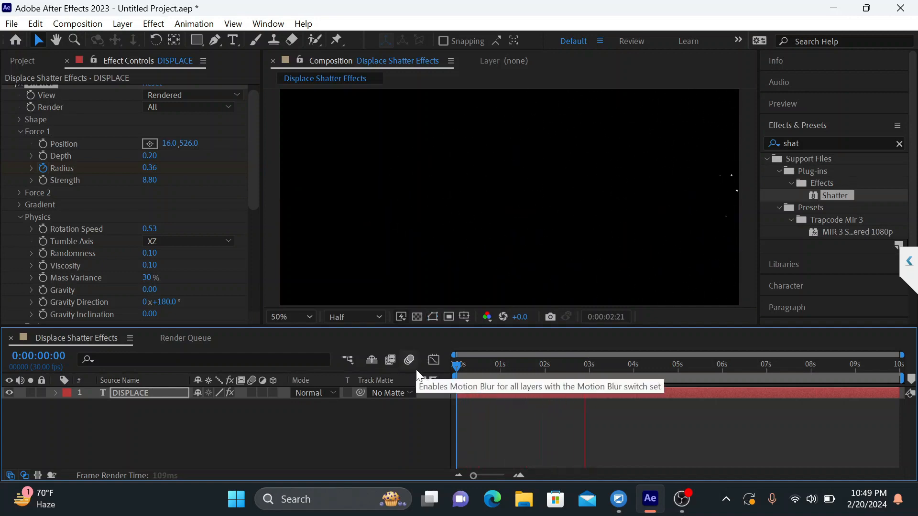
{"action": "key", "text": "space"}
{"action": "left_click_drag", "start_coordinate": [603, 372], "coordinate": [424, 376]}
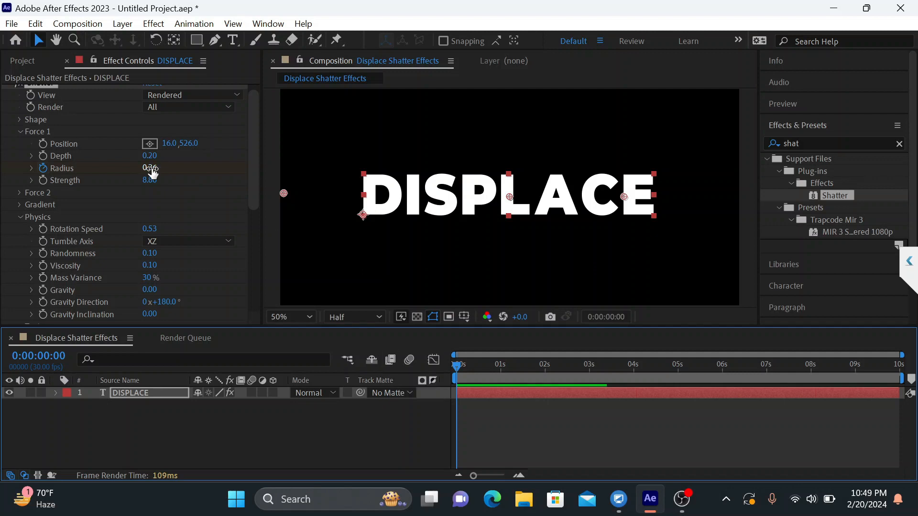
- Set the Force 1 radius keyframe at the first frame to 0.00 and scrub through the first two seconds
{"action": "left_click", "coordinate": [152, 167]}
{"action": "type", "text": "0"}
{"action": "key", "text": "Return"}
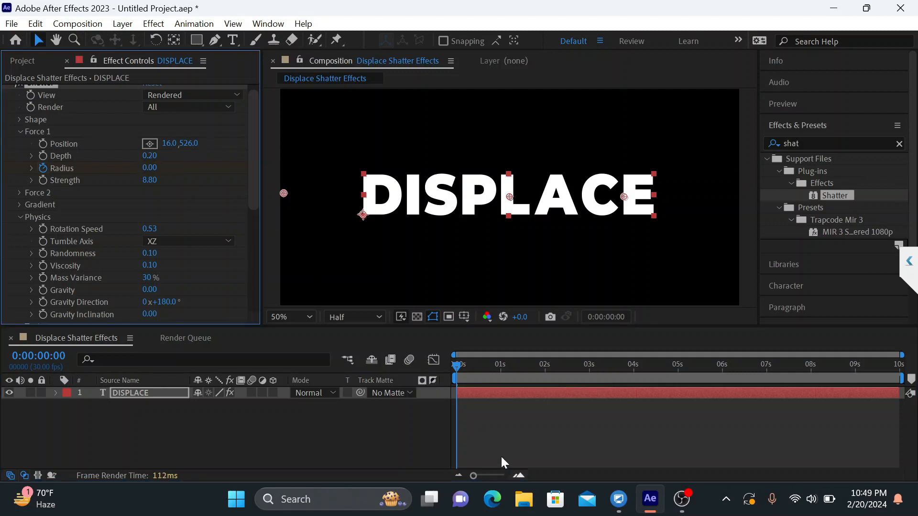
{"action": "left_click_drag", "start_coordinate": [461, 369], "coordinate": [543, 375]}
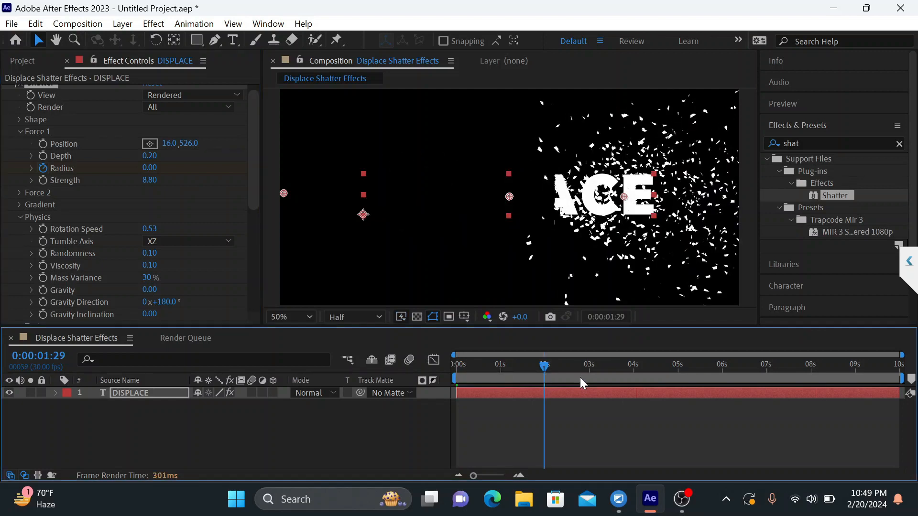
{"action": "left_click_drag", "start_coordinate": [544, 366], "coordinate": [412, 362]}
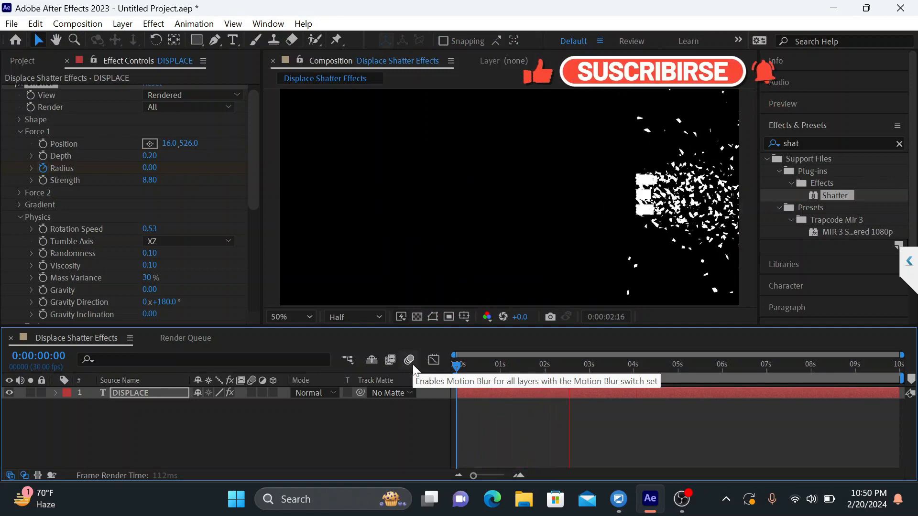
- Deselect the DISPLACE layer, preview the whole shatter several times, and return to the first frame
{"action": "key", "text": "space"}
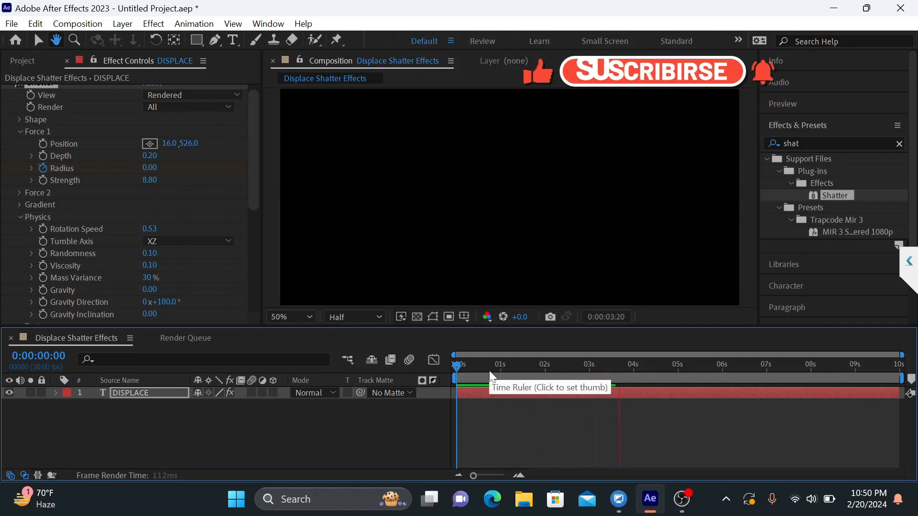
{"action": "left_click", "coordinate": [624, 407]}
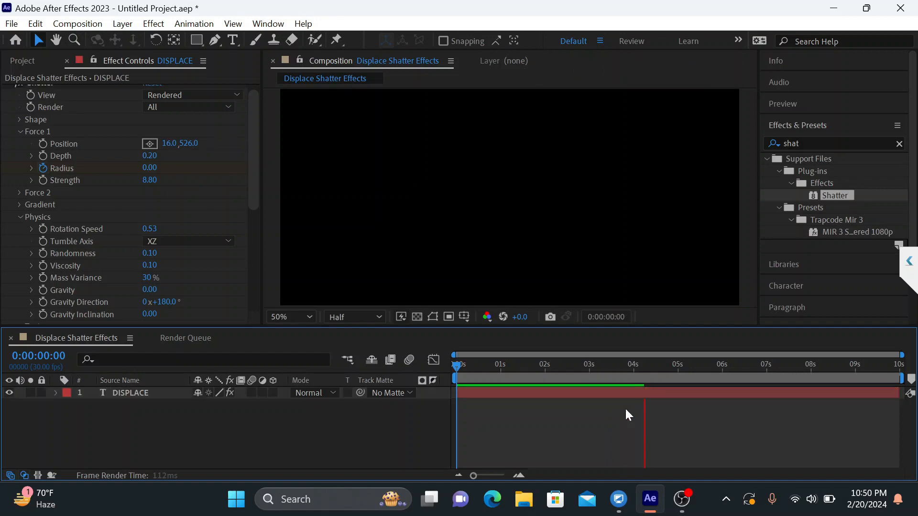
{"action": "left_click_drag", "start_coordinate": [457, 369], "coordinate": [429, 376]}
{"action": "key", "text": "space"}
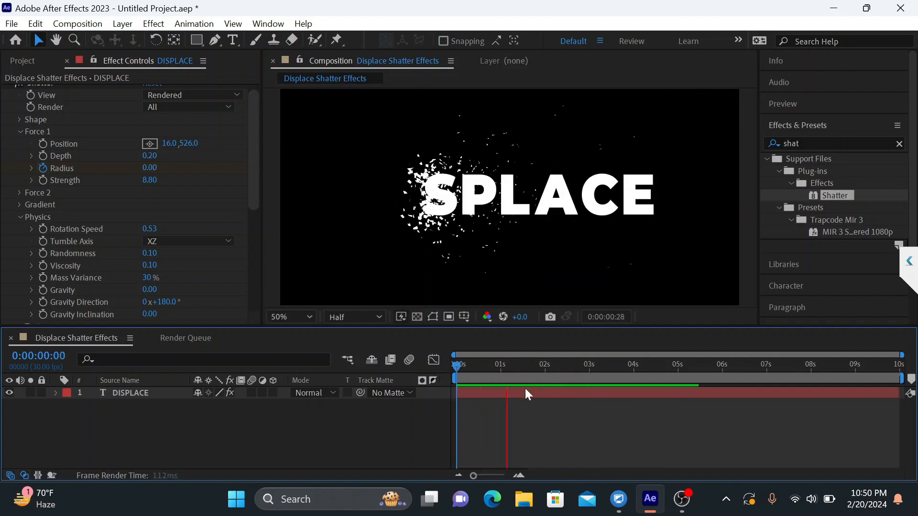
{"action": "key", "text": "space"}
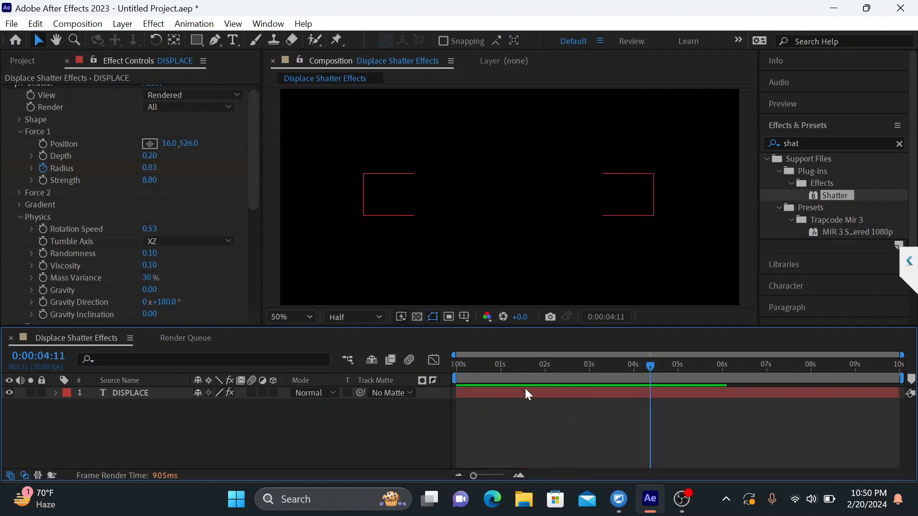
{"action": "left_click_drag", "start_coordinate": [649, 365], "coordinate": [449, 374]}
{"action": "key", "text": "space"}
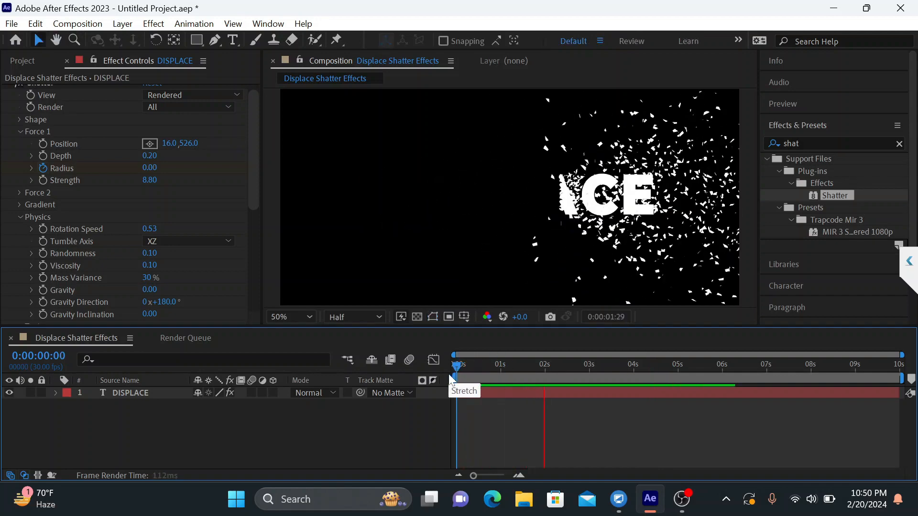
{"action": "key", "text": "space"}
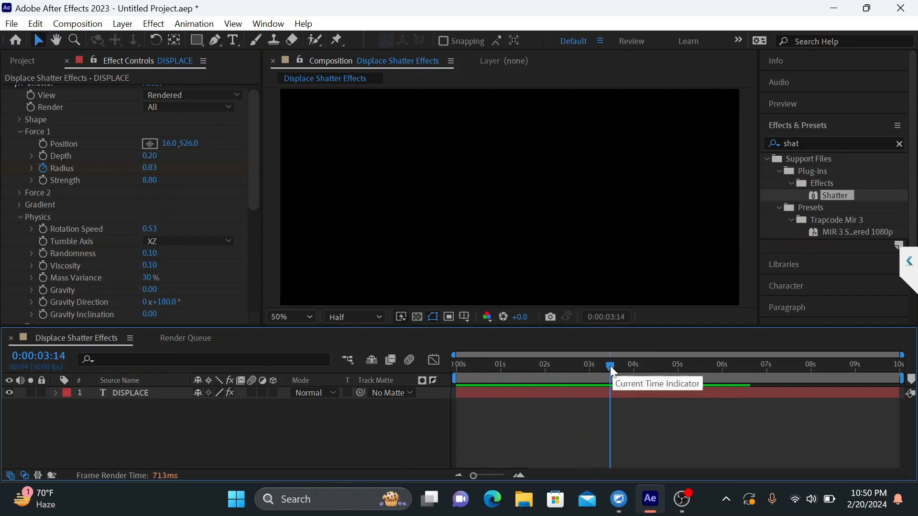
{"action": "left_click_drag", "start_coordinate": [610, 366], "coordinate": [446, 371]}
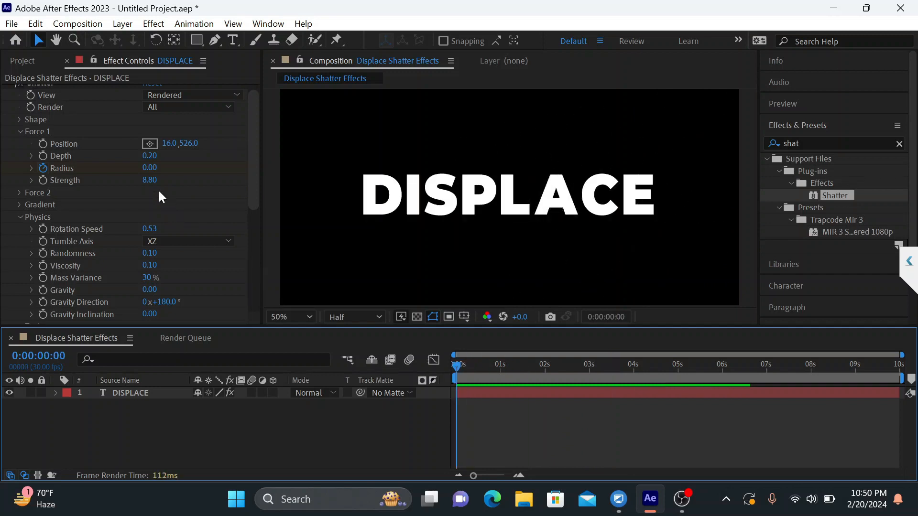
- Set the Force 1 strength to 7.00 and duplicate the DISPLACE text layer
{"action": "left_click_drag", "start_coordinate": [148, 179], "coordinate": [142, 179]}
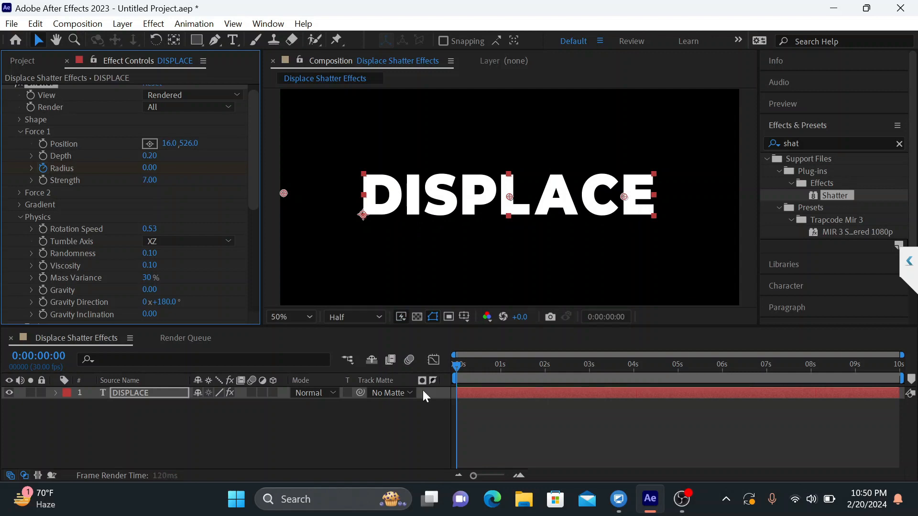
{"action": "right_click", "coordinate": [129, 394]}
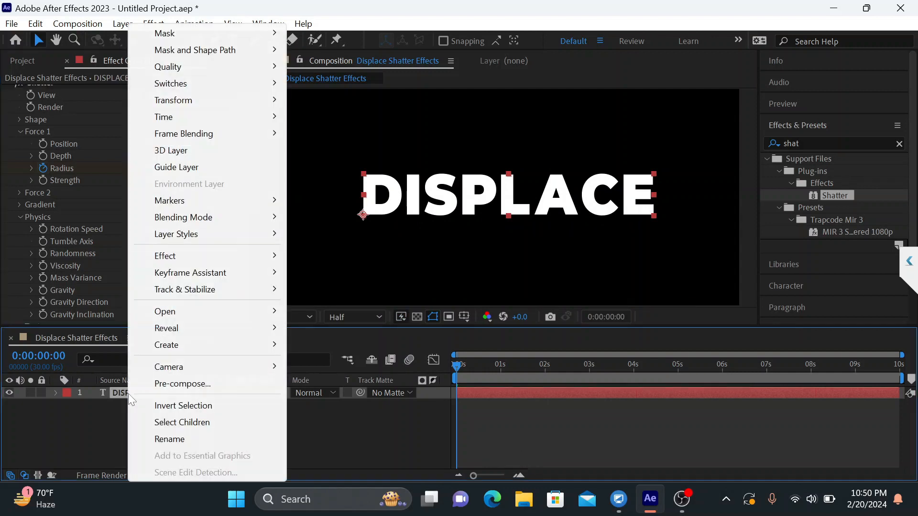
{"action": "left_click", "coordinate": [110, 391]}
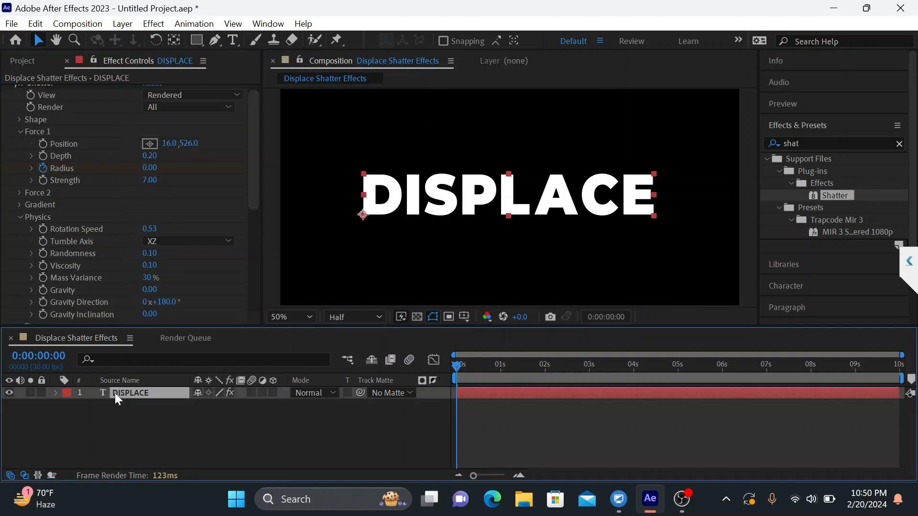
{"action": "key", "text": "ctrl+d"}
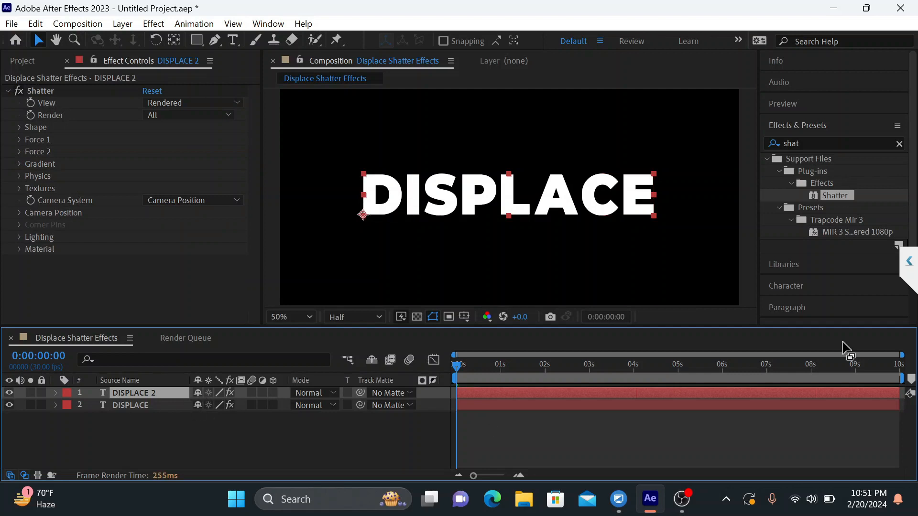
- Find the Fill effect by searching for "fill" and apply it to the lower DISPLACE text layer
{"action": "left_click", "coordinate": [819, 142]}
{"action": "key", "text": "BackSpace"}
{"action": "key", "text": "BackSpace"}
{"action": "key", "text": "BackSpace"}
{"action": "key", "text": "BackSpace"}
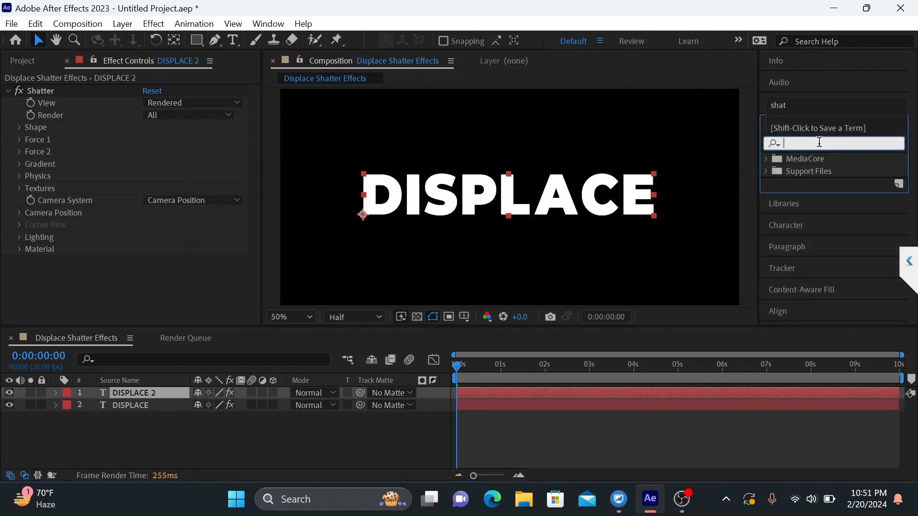
{"action": "type", "text": "fill"}
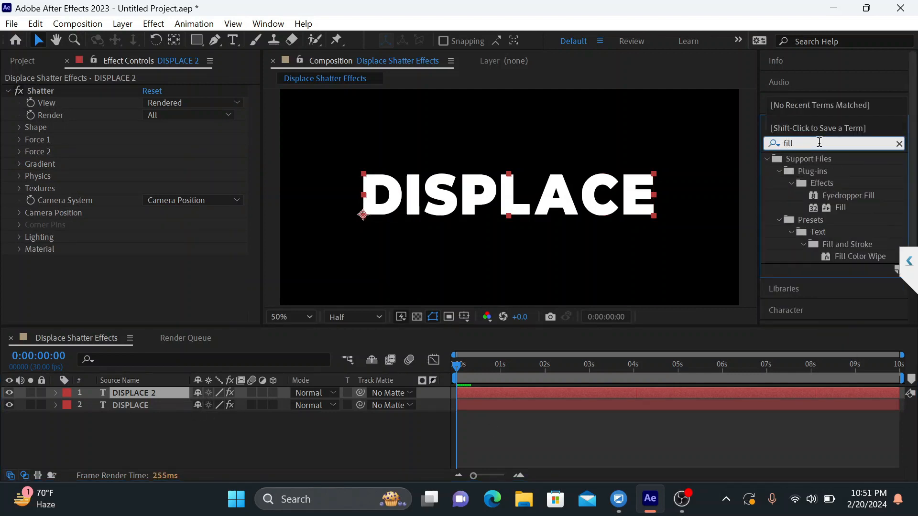
{"action": "left_click_drag", "start_coordinate": [831, 207], "coordinate": [136, 402]}
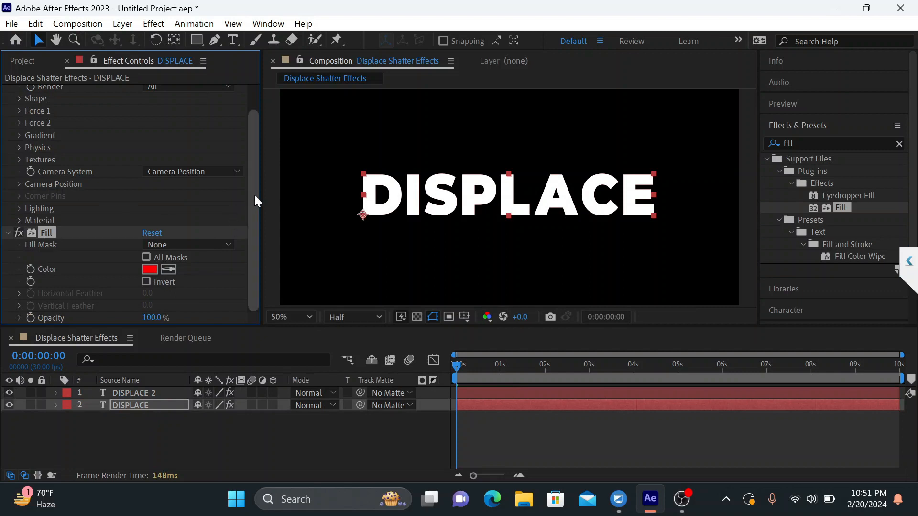
- Enable keyframing for the Fill color at the first frame, preview the shatter, and return to the first frame
{"action": "left_click_drag", "start_coordinate": [459, 366], "coordinate": [443, 386]}
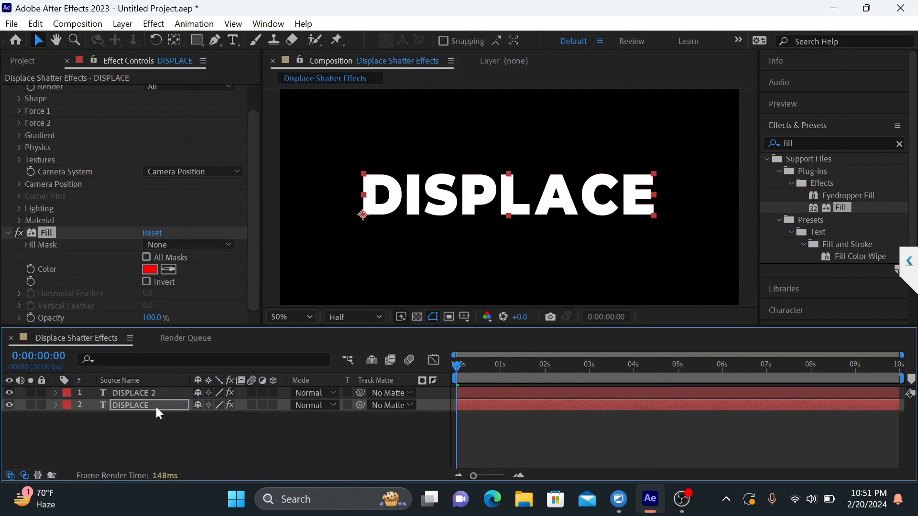
{"action": "left_click", "coordinate": [30, 269]}
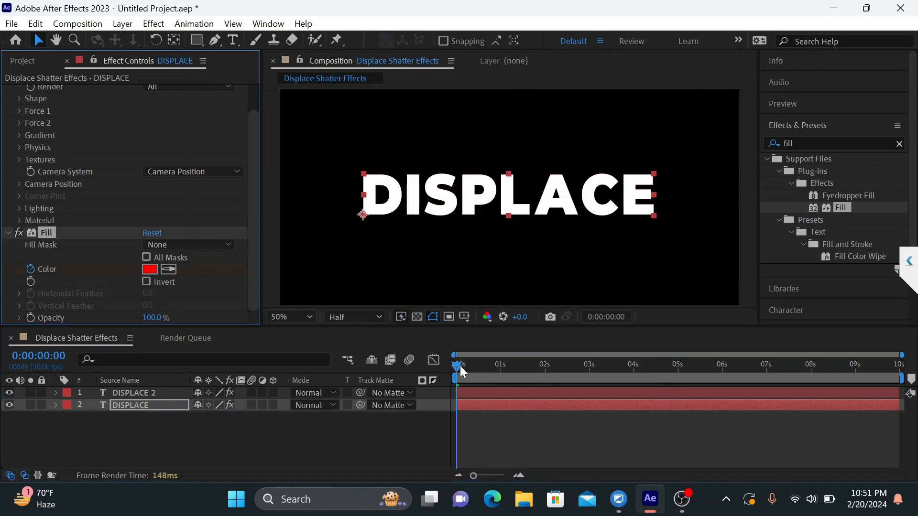
{"action": "left_click_drag", "start_coordinate": [461, 372], "coordinate": [426, 388]}
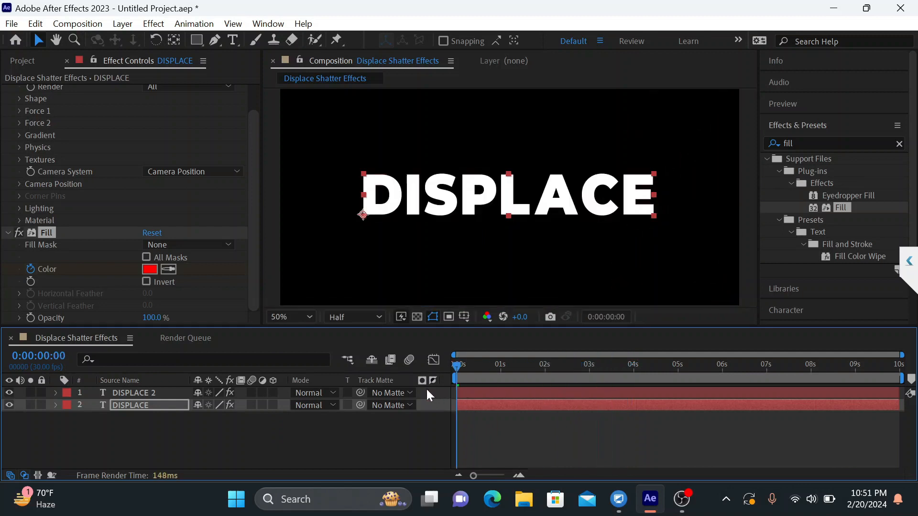
{"action": "key", "text": "space"}
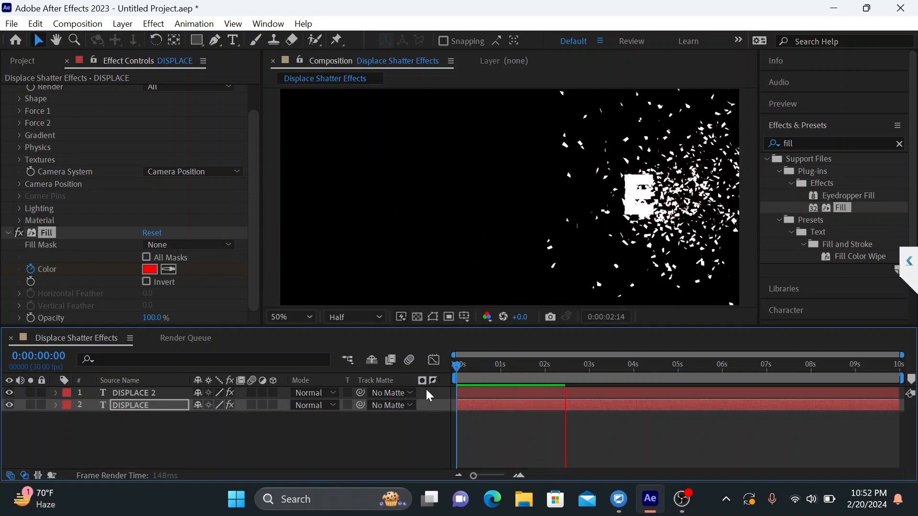
{"action": "key", "text": "space"}
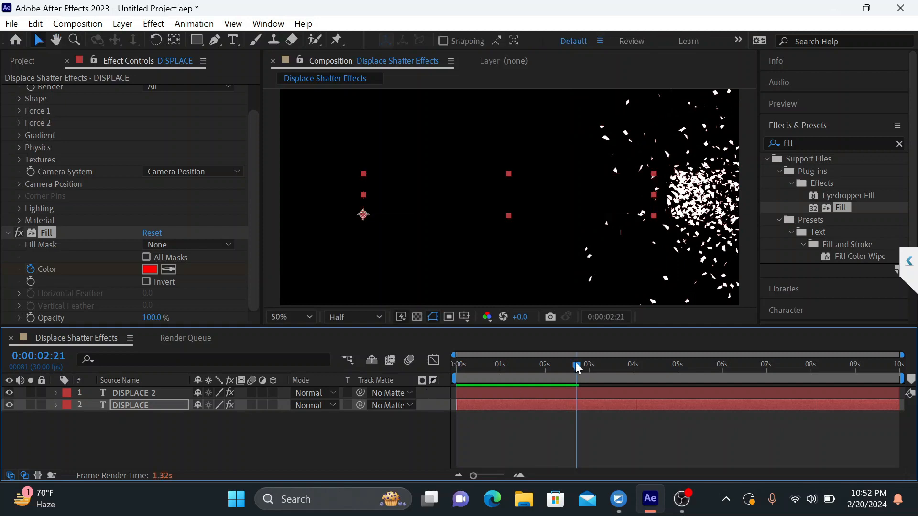
{"action": "left_click_drag", "start_coordinate": [577, 368], "coordinate": [416, 380]}
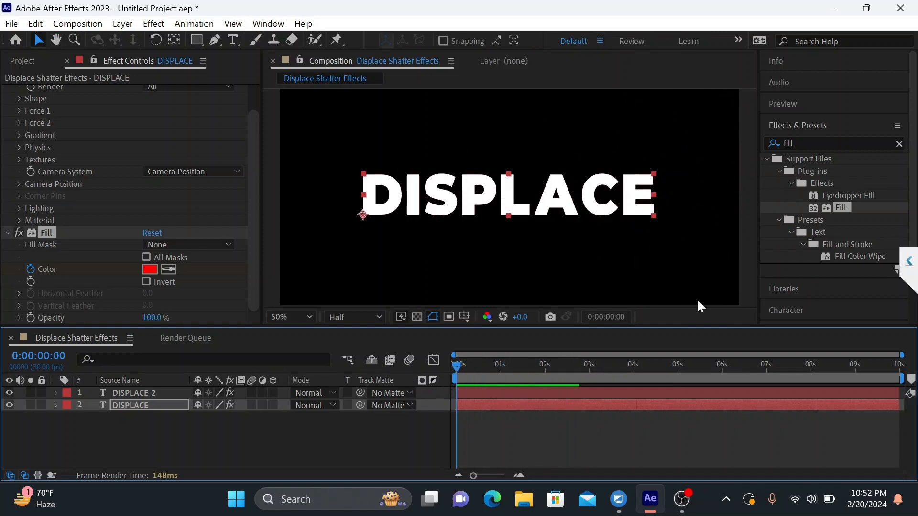
- Find the Linear Wipe effect by searching for "line" and apply it to the DISPLACE 2 layer
{"action": "left_click", "coordinate": [801, 142]}
{"action": "key", "text": "BackSpace"}
{"action": "key", "text": "BackSpace"}
{"action": "key", "text": "BackSpace"}
{"action": "key", "text": "BackSpace"}
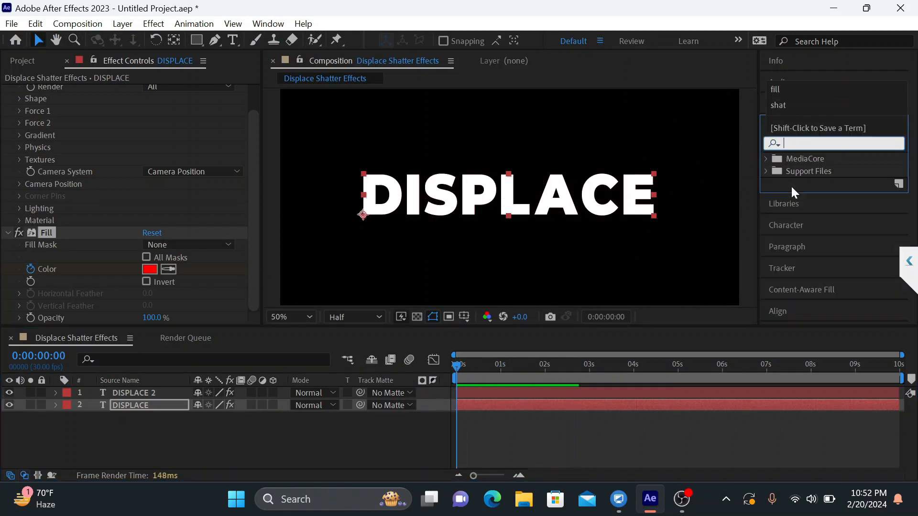
{"action": "type", "text": "line"}
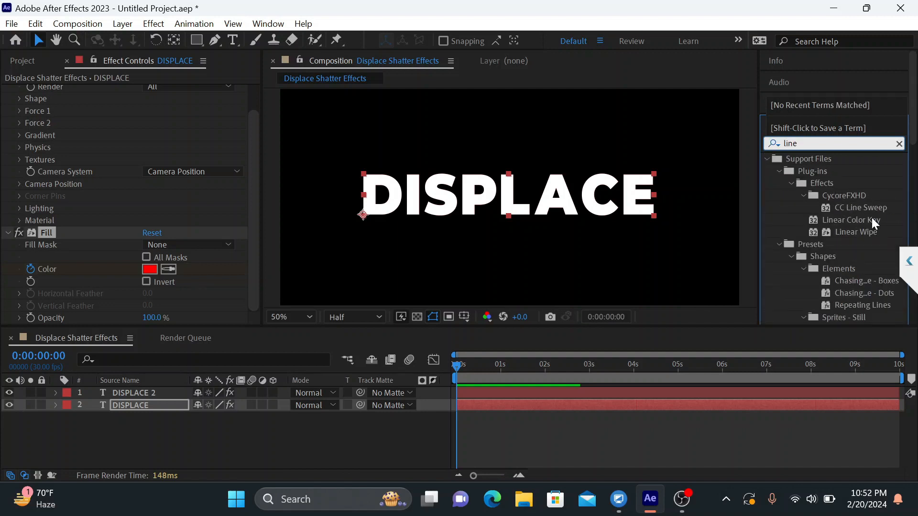
{"action": "left_click", "coordinate": [847, 231]}
{"action": "left_click_drag", "start_coordinate": [847, 231], "coordinate": [142, 391]}
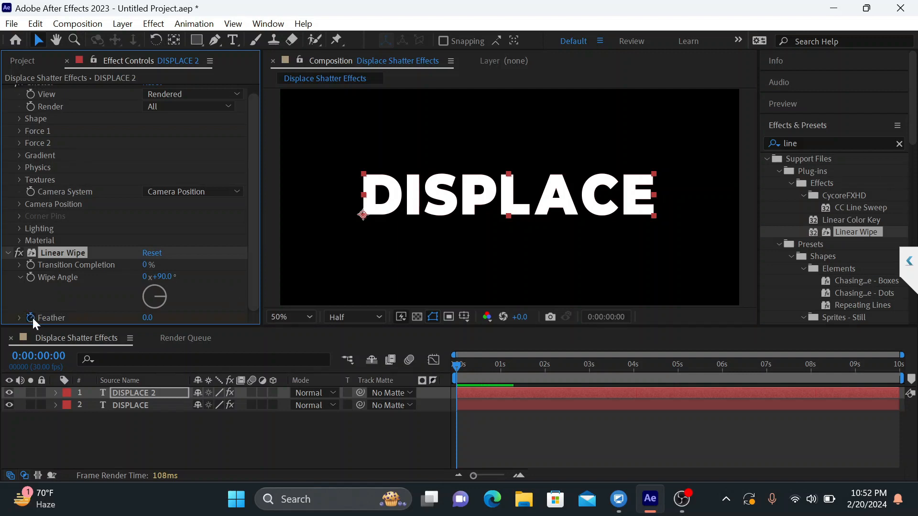
- Set the keyframed Linear Wipe feather to 15.0 and the wipe angle to 125°, and preview the animation
{"action": "mouse_move", "coordinate": [148, 317]}
{"action": "left_mouse_down"}
{"action": "mouse_move", "coordinate": [177, 317]}
{"action": "mouse_move", "coordinate": [166, 316]}
{"action": "left_mouse_up"}
{"action": "left_click_drag", "start_coordinate": [148, 318], "coordinate": [143, 318]}
{"action": "left_click", "coordinate": [162, 302]}
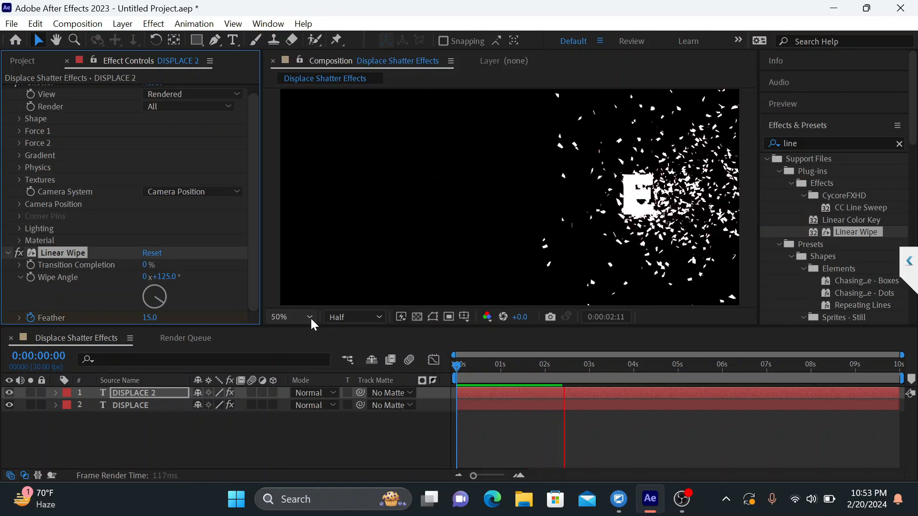
{"action": "key", "text": "space"}
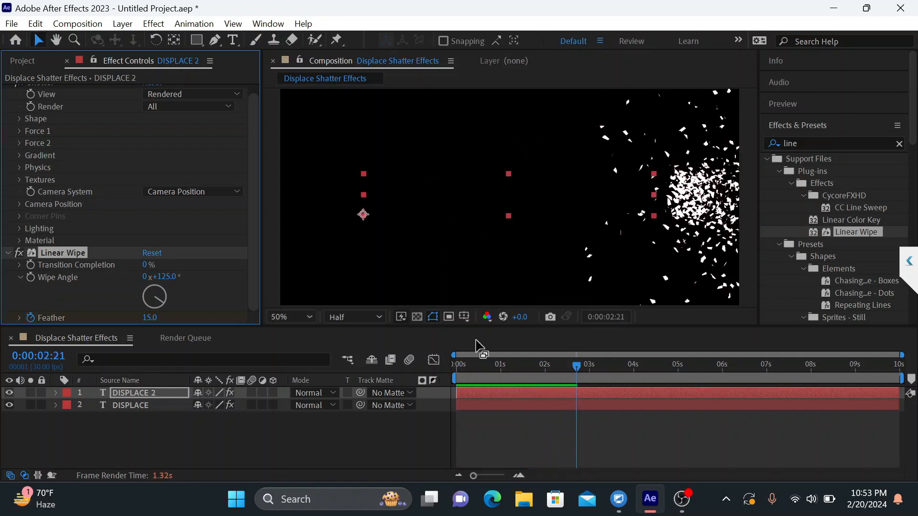
- Lower the composition's preview resolution to Third, play the shatter twice, and return to the first frame
{"action": "left_click", "coordinate": [366, 316]}
{"action": "left_click", "coordinate": [346, 381]}
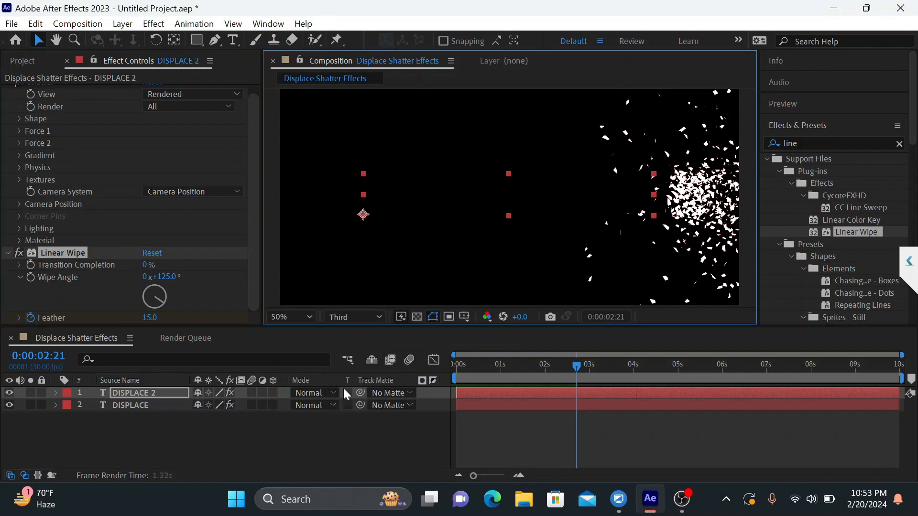
{"action": "key", "text": "space"}
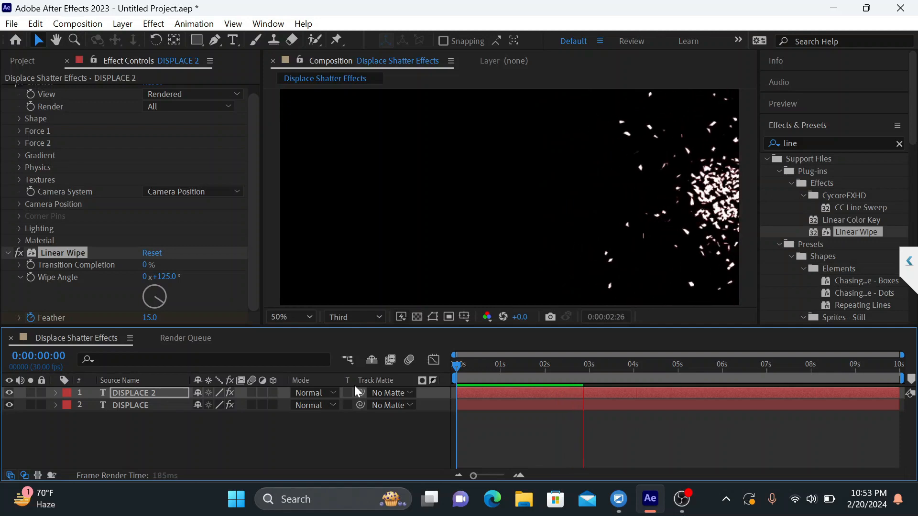
{"action": "key", "text": "space"}
{"action": "left_click_drag", "start_coordinate": [584, 366], "coordinate": [410, 375]}
{"action": "key", "text": "space"}
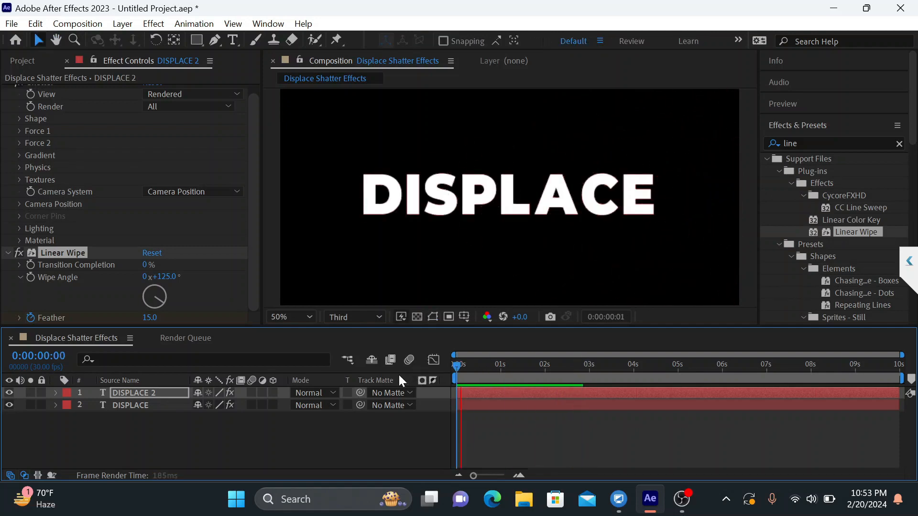
{"action": "key", "text": "space"}
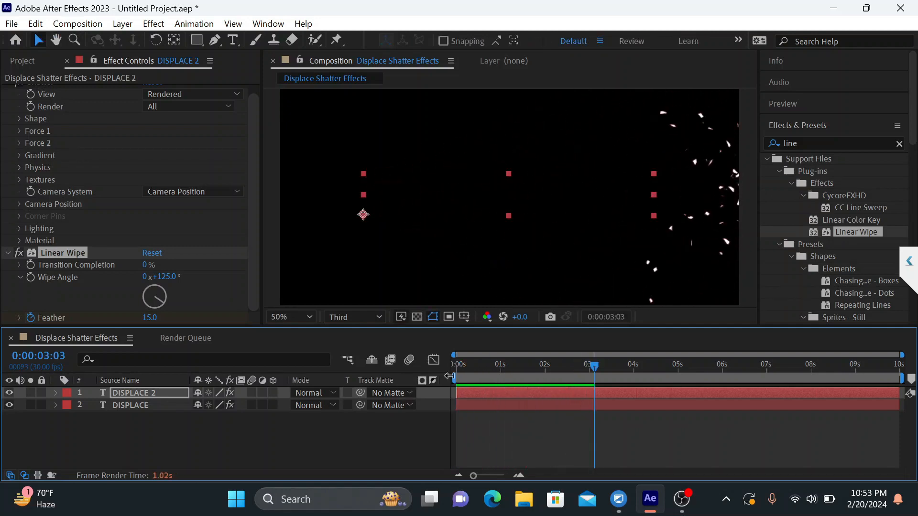
{"action": "left_click_drag", "start_coordinate": [595, 371], "coordinate": [354, 389]}
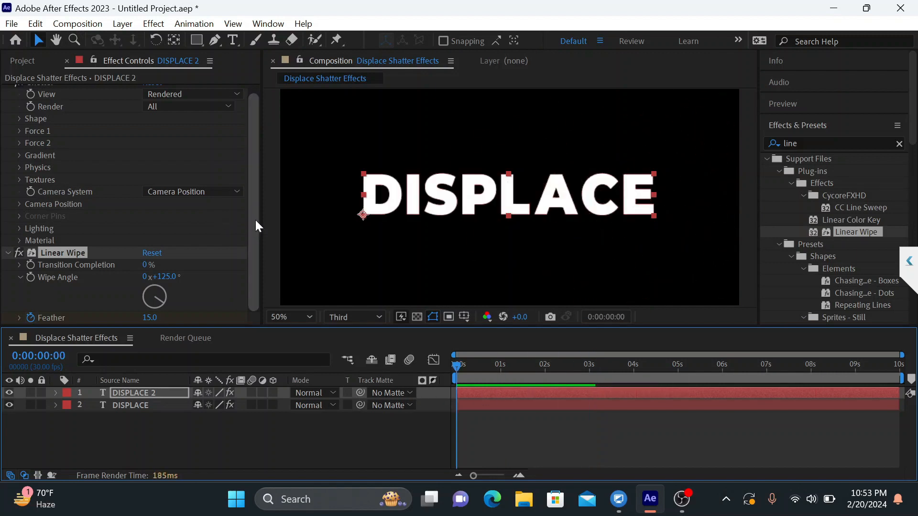
- Change the Fill color on the lower DISPLACE layer to orange, FF7200
{"action": "left_click", "coordinate": [251, 257]}
{"action": "mouse_move", "coordinate": [252, 257]}
{"action": "left_mouse_down"}
{"action": "mouse_move", "coordinate": [256, 151]}
{"action": "mouse_move", "coordinate": [251, 242]}
{"action": "left_mouse_up"}
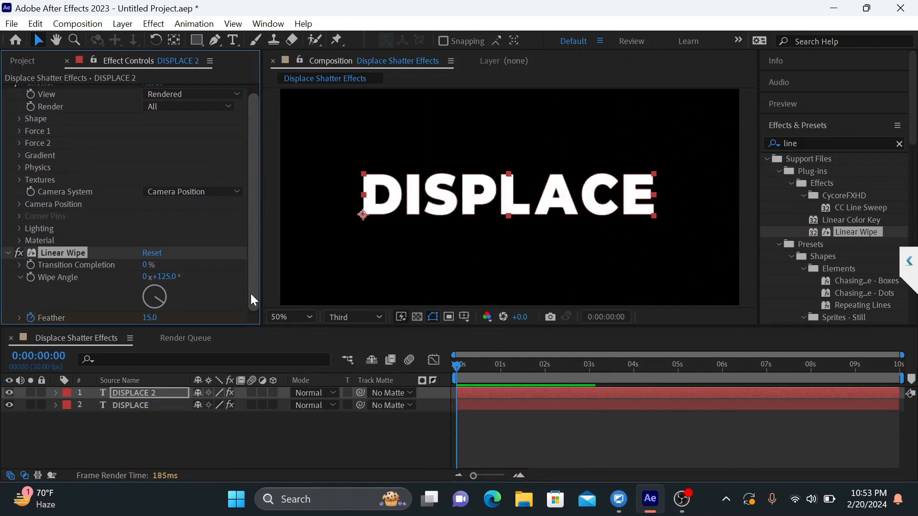
{"action": "left_click", "coordinate": [136, 405]}
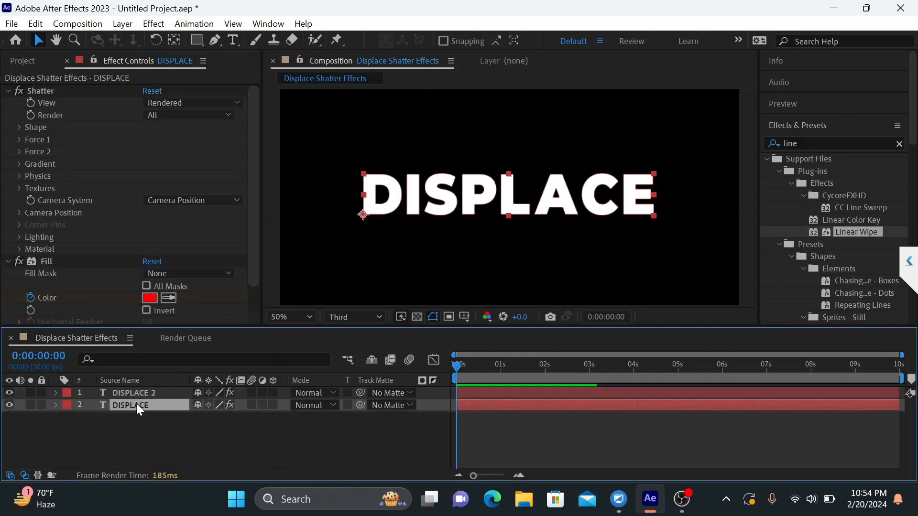
{"action": "left_click_drag", "start_coordinate": [254, 239], "coordinate": [251, 306]}
{"action": "left_click", "coordinate": [214, 246]}
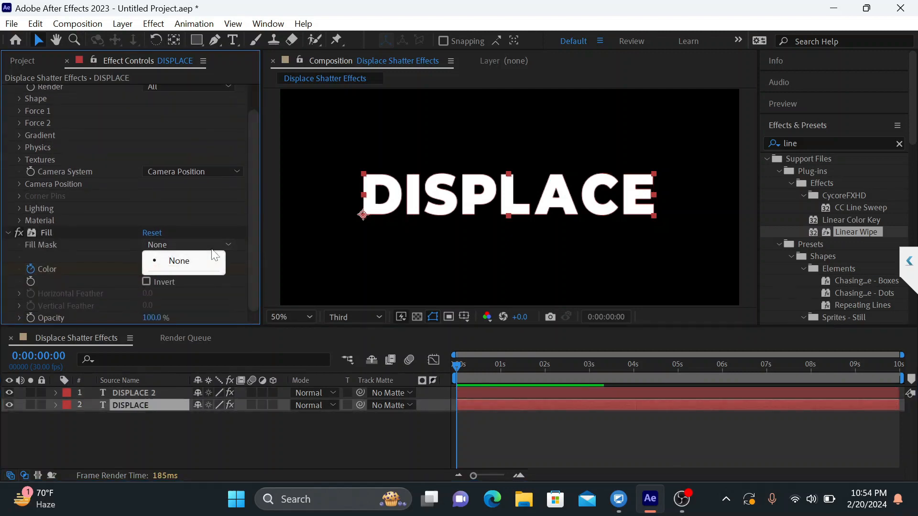
{"action": "left_click", "coordinate": [237, 287]}
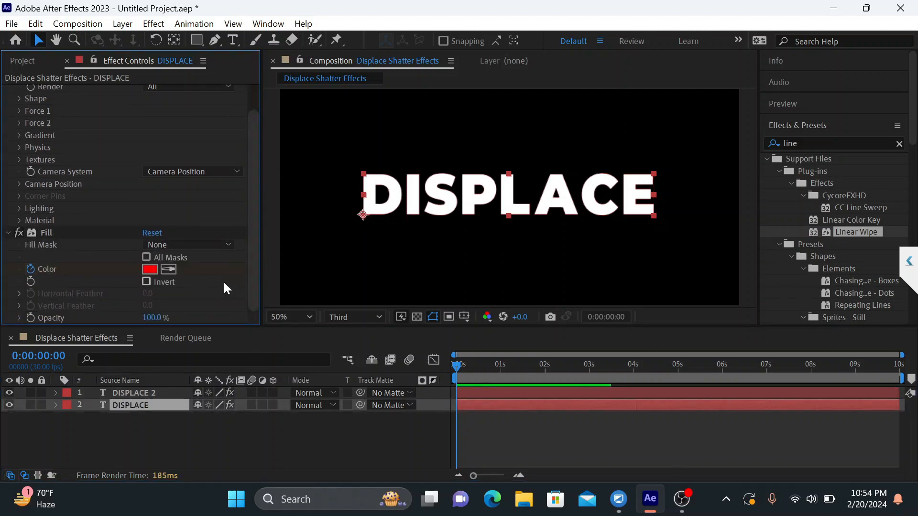
{"action": "left_click", "coordinate": [154, 271]}
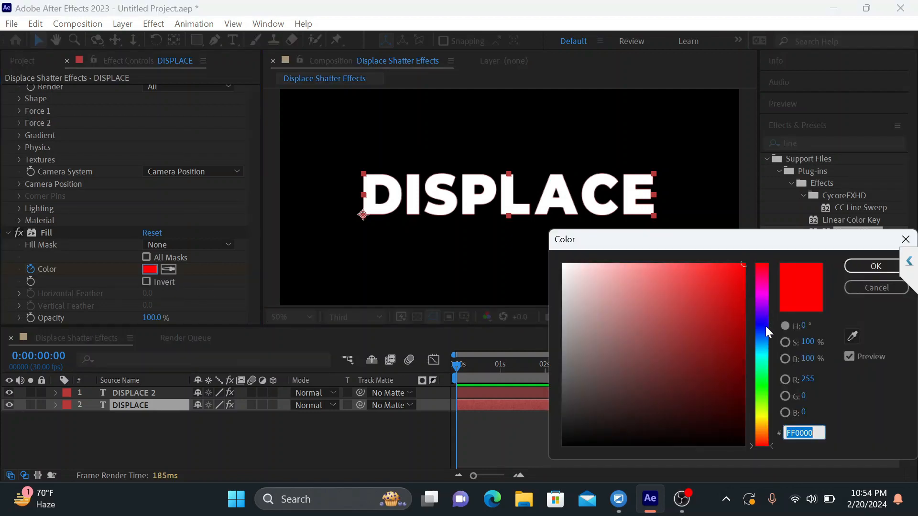
{"action": "left_click_drag", "start_coordinate": [764, 325], "coordinate": [762, 432]}
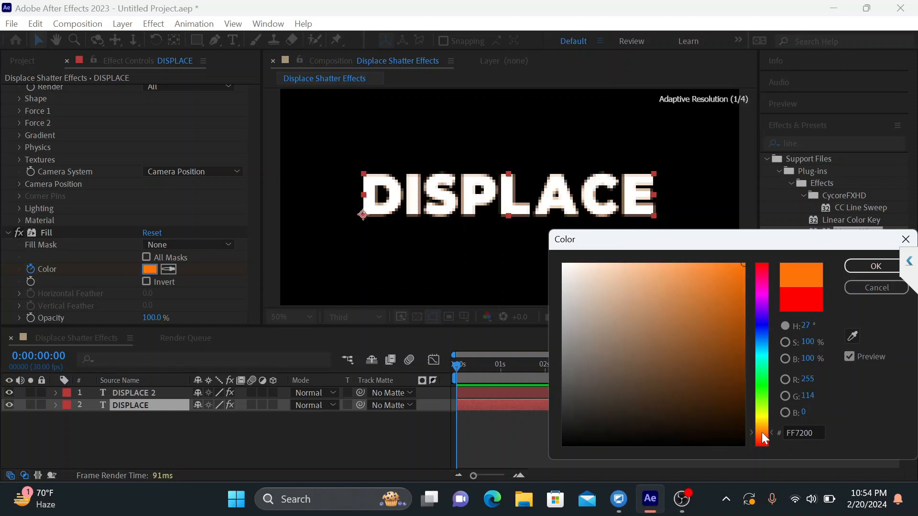
{"action": "left_click", "coordinate": [875, 266]}
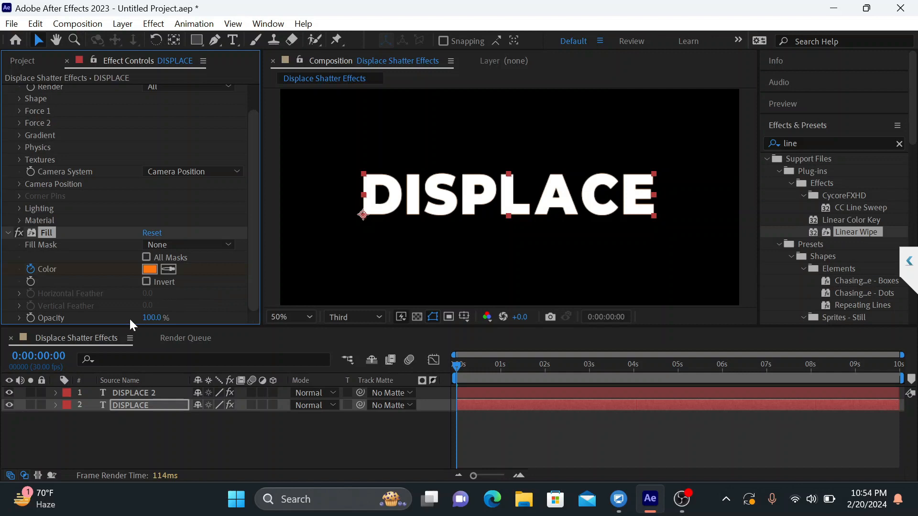
- Set the Fill opacity on the DISPLACE layer to 73% and preview the shatter
{"action": "left_click_drag", "start_coordinate": [161, 322], "coordinate": [142, 322]}
{"action": "key", "text": "space"}
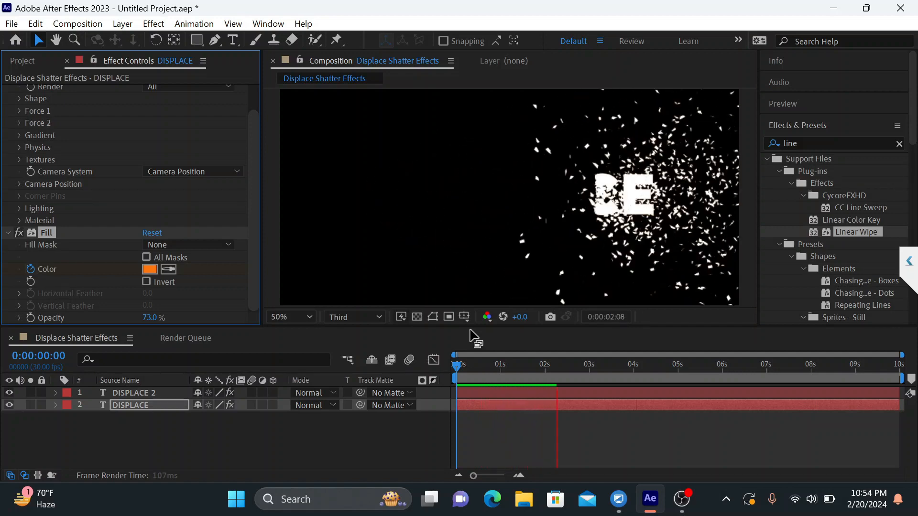
{"action": "key", "text": "space"}
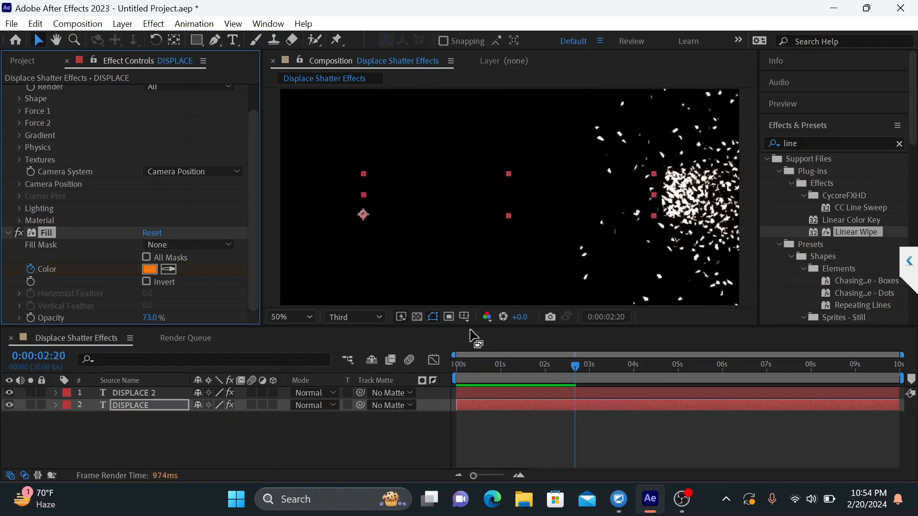
- Replay the shatter from the first frame and move the current time to 0:00:01:14
{"action": "left_click_drag", "start_coordinate": [576, 367], "coordinate": [414, 387]}
{"action": "key", "text": "space"}
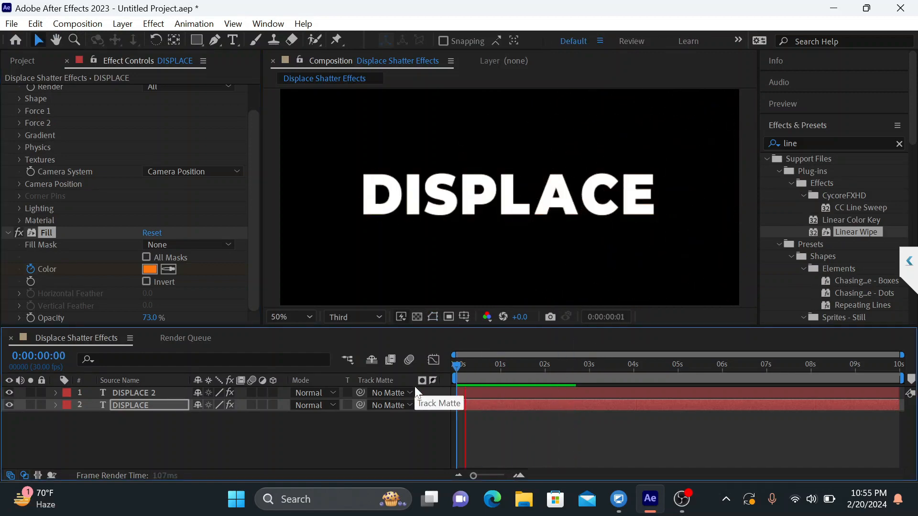
{"action": "key", "text": "space"}
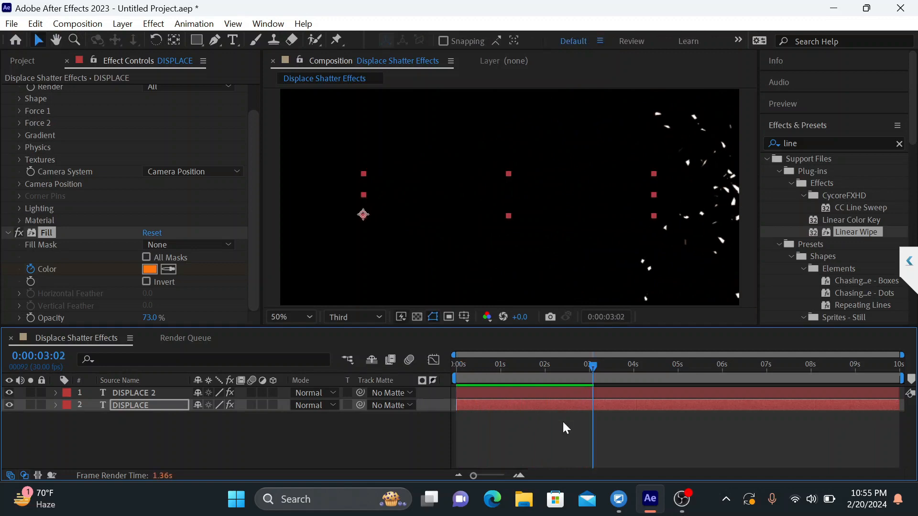
{"action": "left_click_drag", "start_coordinate": [592, 368], "coordinate": [522, 388]}
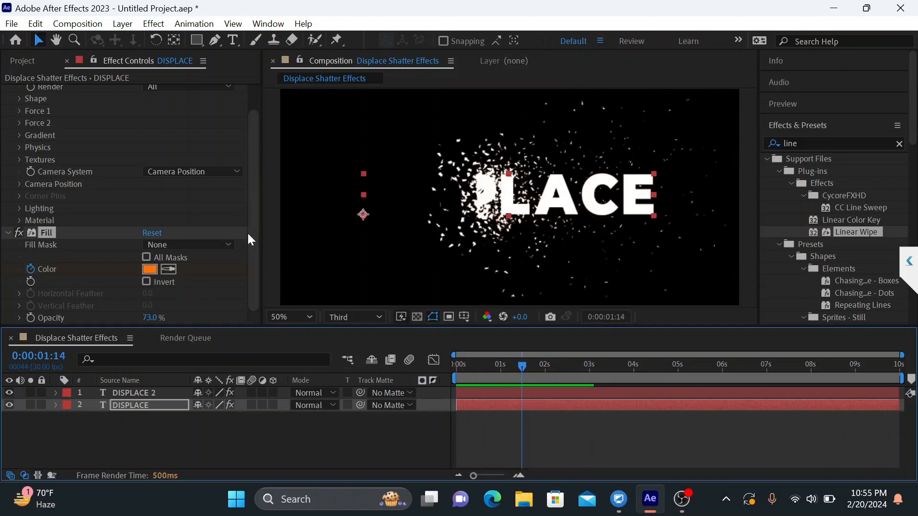
- Search the effects for "colo" and apply the Fill Color Wipe preset to the lower DISPLACE layer
{"action": "left_click", "coordinate": [824, 146]}
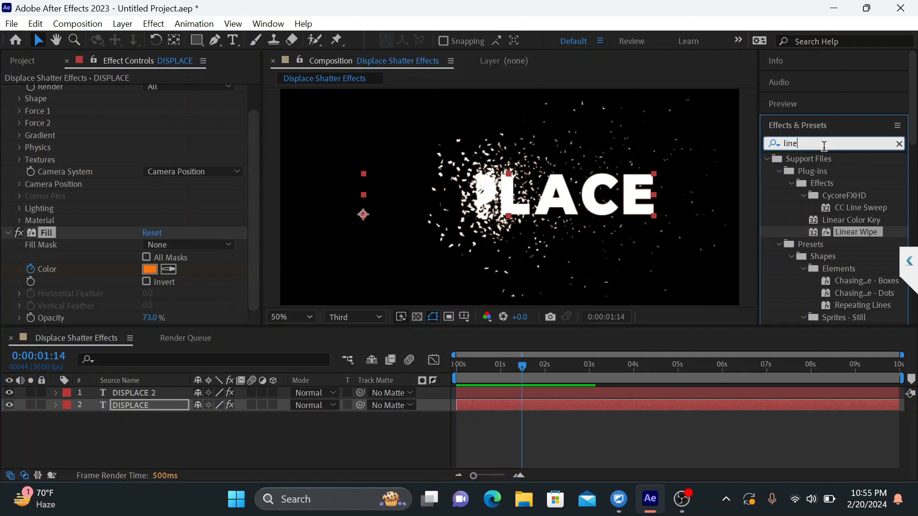
{"action": "key", "text": "BackSpace"}
{"action": "key", "text": "BackSpace"}
{"action": "key", "text": "BackSpace"}
{"action": "key", "text": "BackSpace"}
{"action": "type", "text": "colo"}
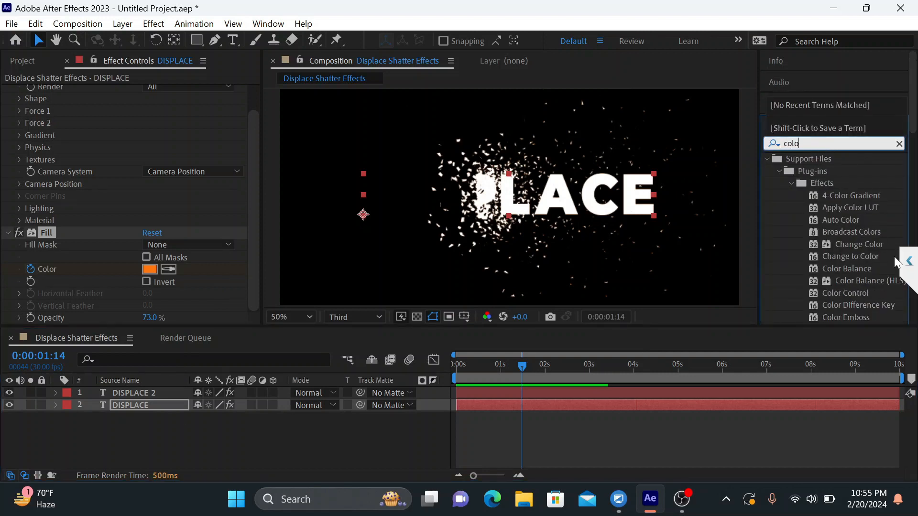
{"action": "scroll", "coordinate": [845, 265], "scroll_direction": "down", "scroll_amount": 10}
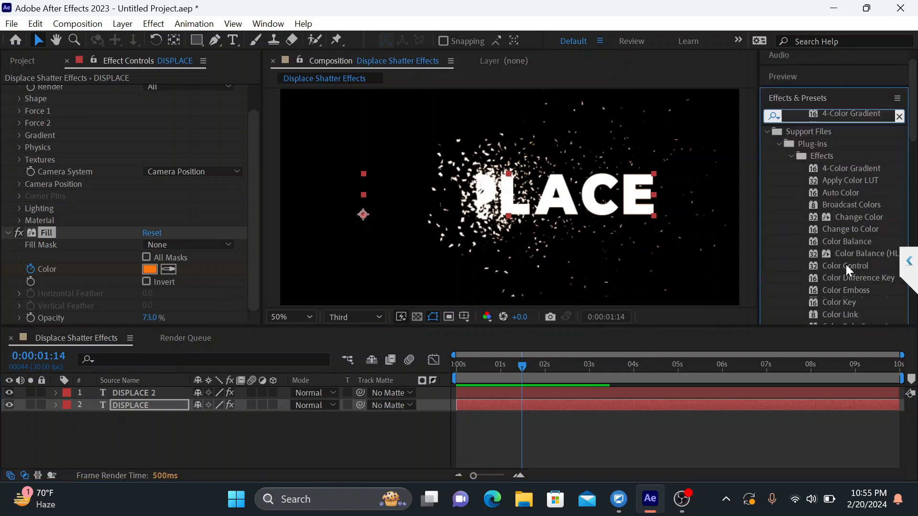
{"action": "scroll", "coordinate": [846, 266], "scroll_direction": "down", "scroll_amount": 5}
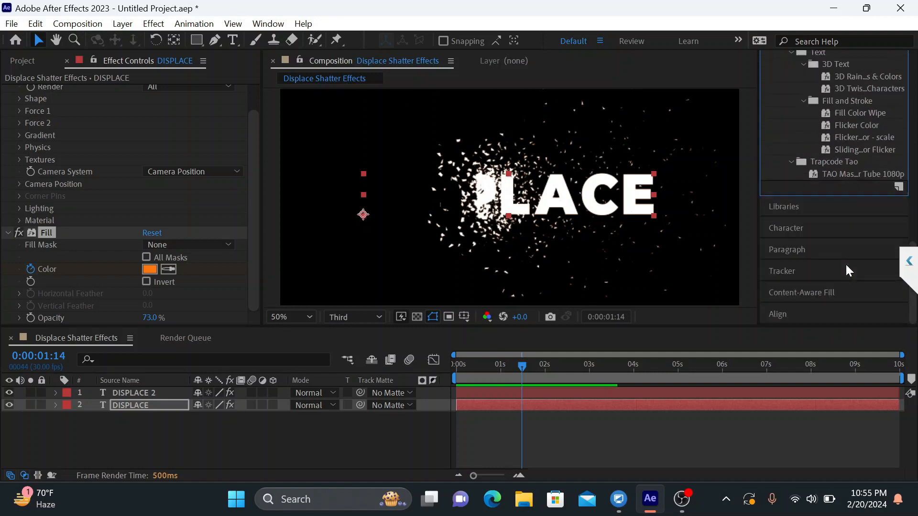
{"action": "left_click_drag", "start_coordinate": [845, 113], "coordinate": [144, 405]}
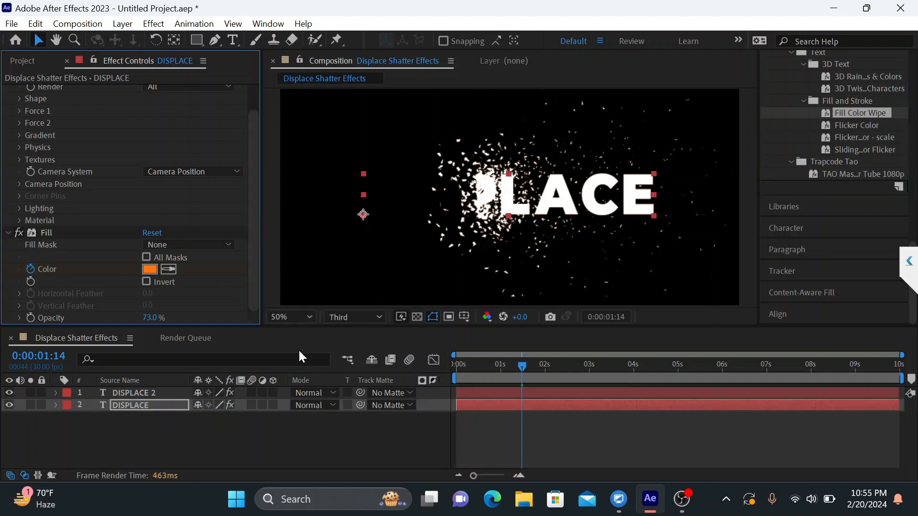
- Preview the shatter twice from the first frame, and return the current time to 0:00:00:00
{"action": "left_click_drag", "start_coordinate": [524, 363], "coordinate": [423, 369]}
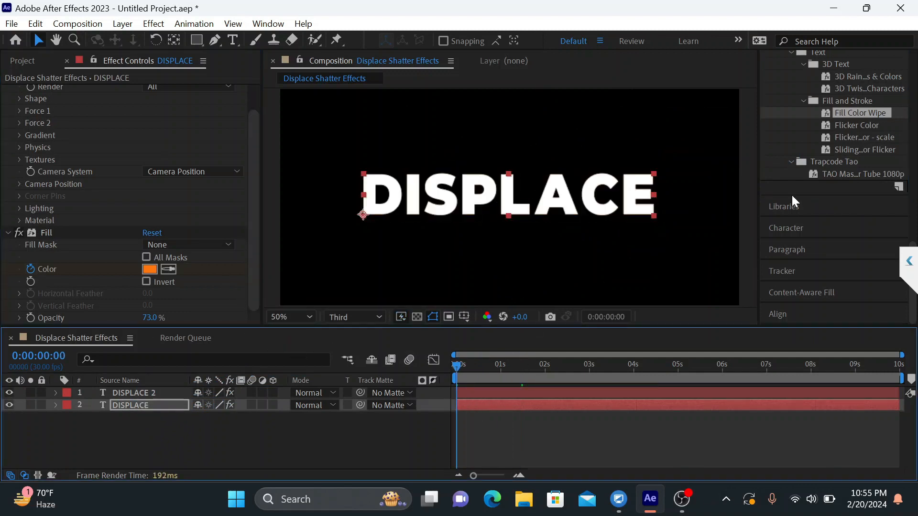
{"action": "left_click", "coordinate": [851, 114]}
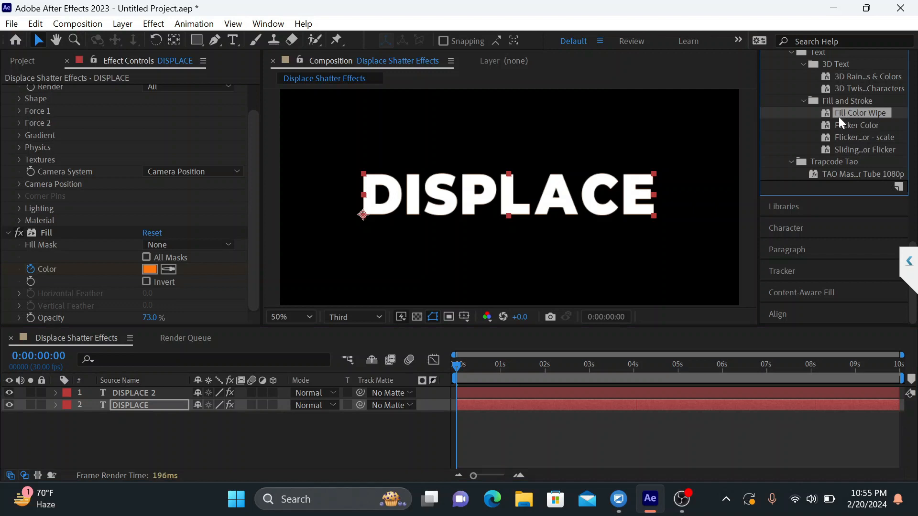
{"action": "key", "text": "space"}
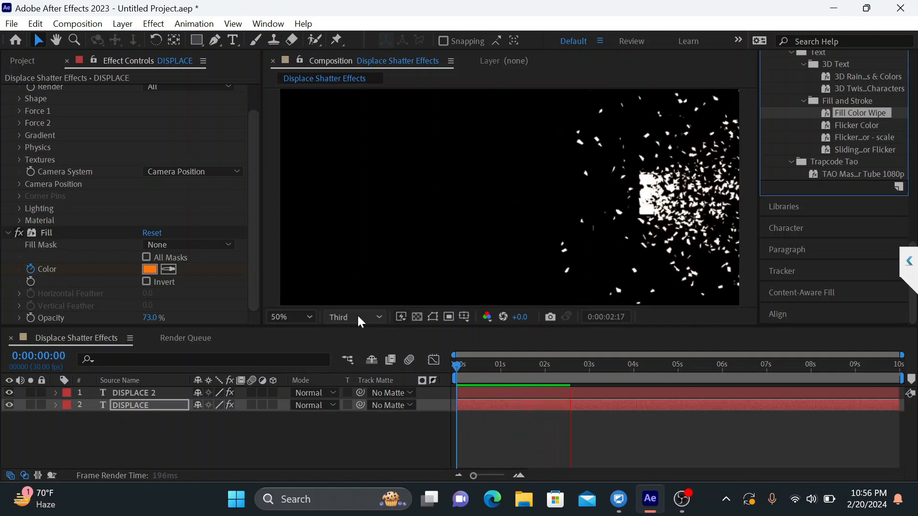
{"action": "key", "text": "space"}
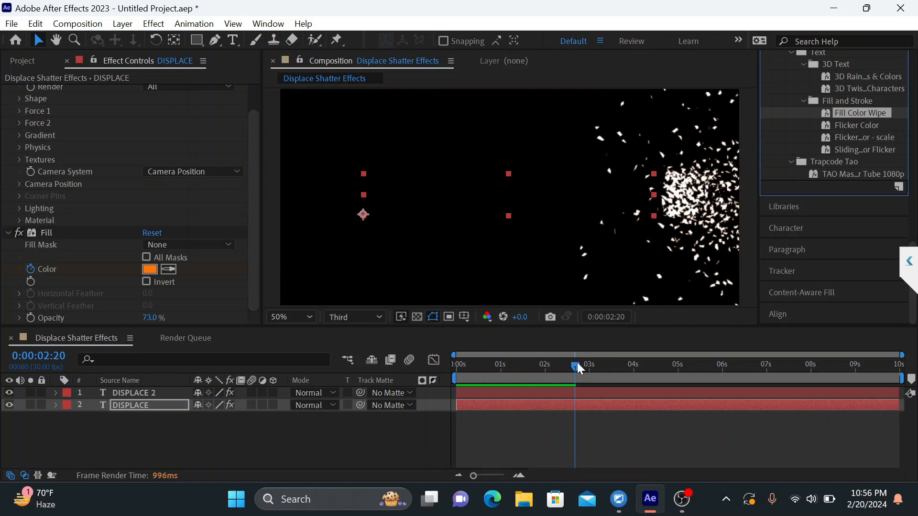
{"action": "key", "text": "Home"}
{"action": "key", "text": "space"}
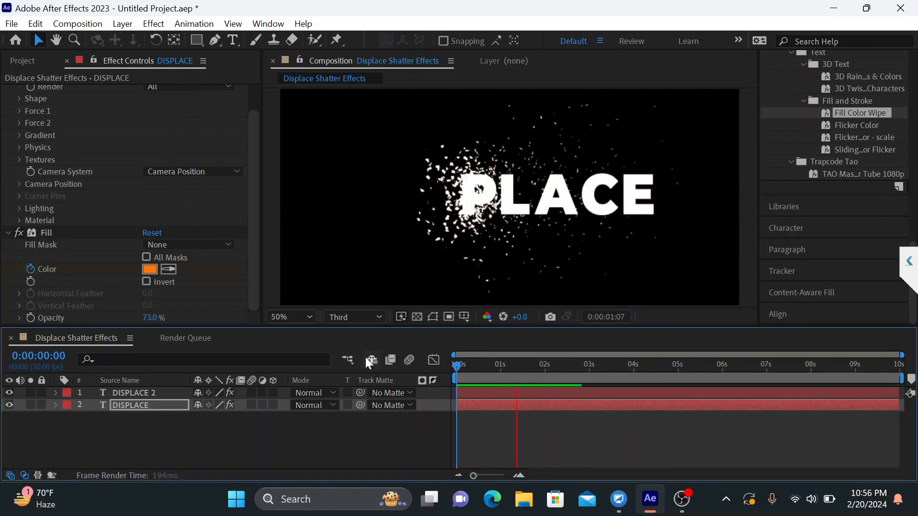
{"action": "key", "text": "space"}
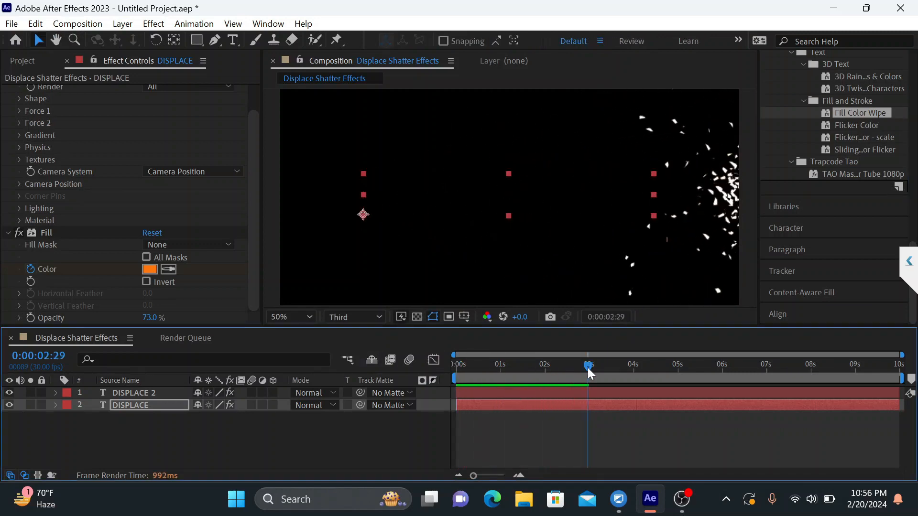
{"action": "left_click_drag", "start_coordinate": [588, 367], "coordinate": [453, 379]}
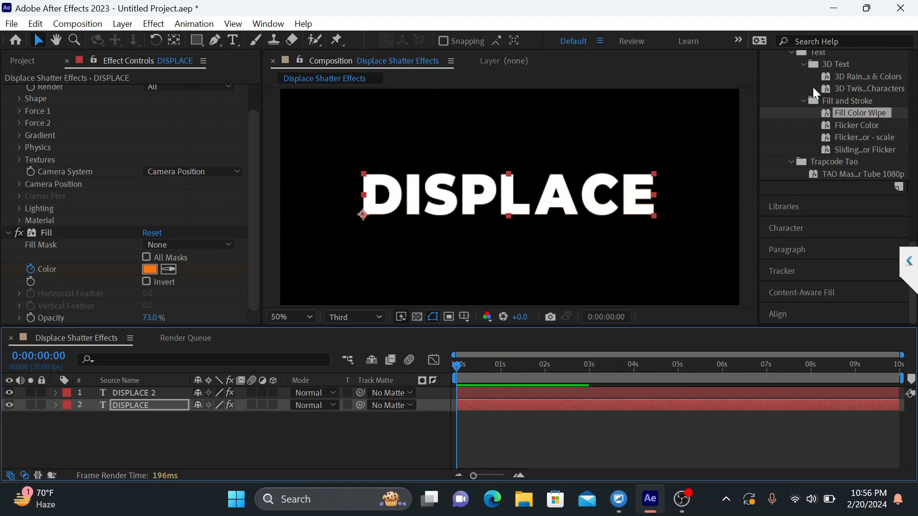
- Search the effects for "chan" and apply Change Color to the DISPLACE 2 layer
{"action": "scroll", "coordinate": [819, 142], "scroll_direction": "up", "scroll_amount": 20}
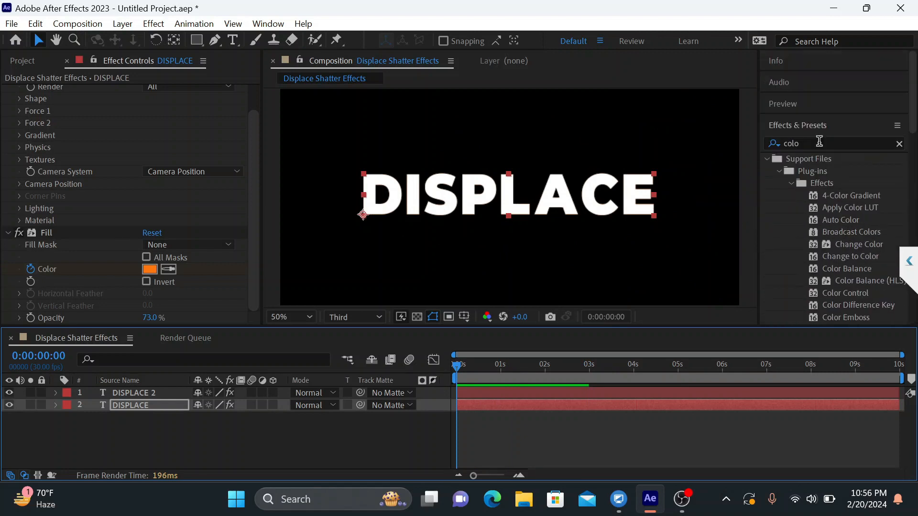
{"action": "left_click", "coordinate": [815, 143]}
{"action": "key", "text": "BackSpace"}
{"action": "key", "text": "BackSpace"}
{"action": "key", "text": "BackSpace"}
{"action": "key", "text": "BackSpace"}
{"action": "type", "text": "chan"}
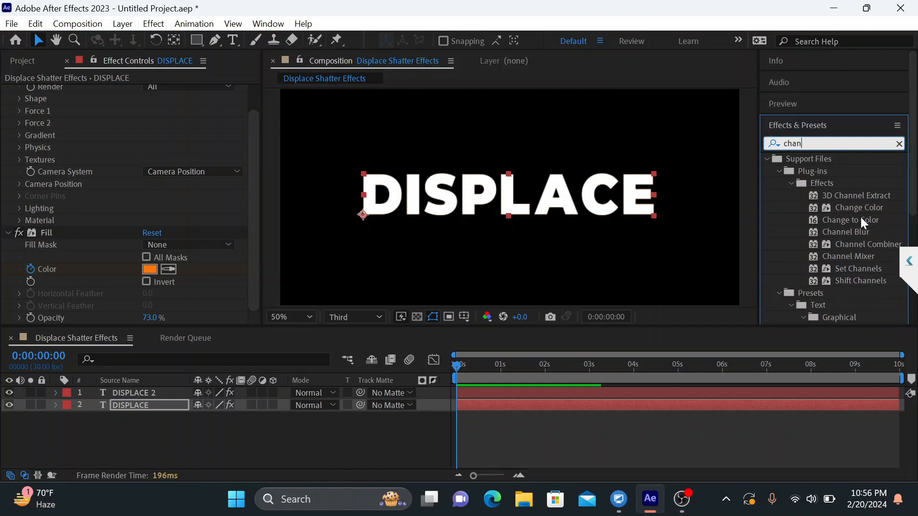
{"action": "left_click_drag", "start_coordinate": [861, 217], "coordinate": [146, 396]}
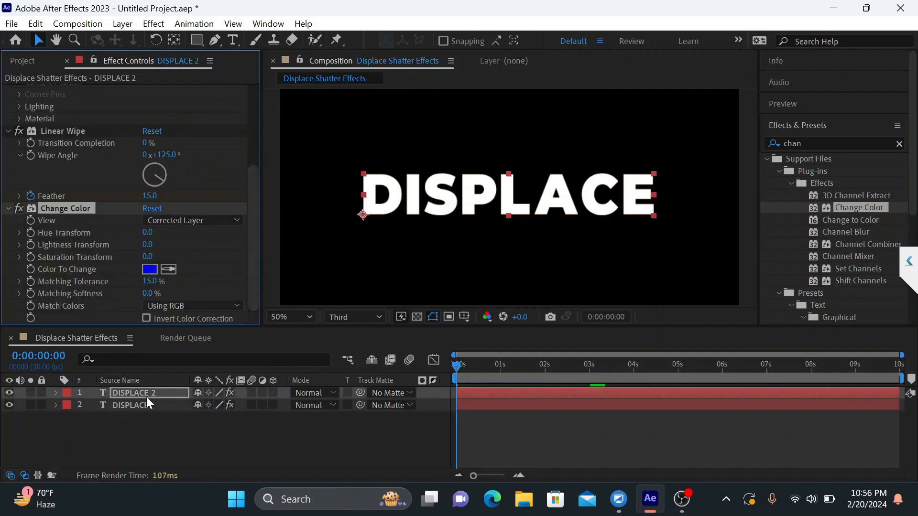
- Set Change Color's Color To Change to red, FF0000, and turn on keyframing for it at the first frame
{"action": "left_click", "coordinate": [150, 269]}
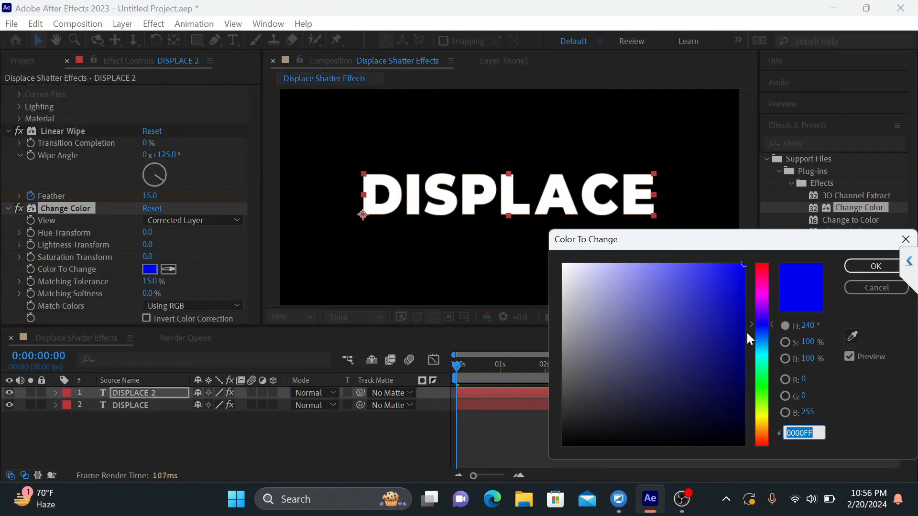
{"action": "left_click_drag", "start_coordinate": [747, 333], "coordinate": [760, 264]}
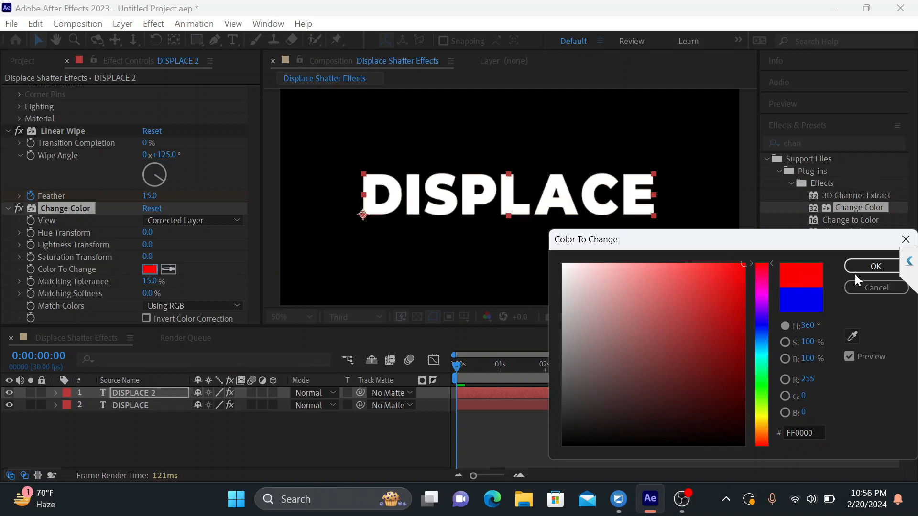
{"action": "left_click", "coordinate": [860, 268]}
{"action": "left_click", "coordinate": [31, 267]}
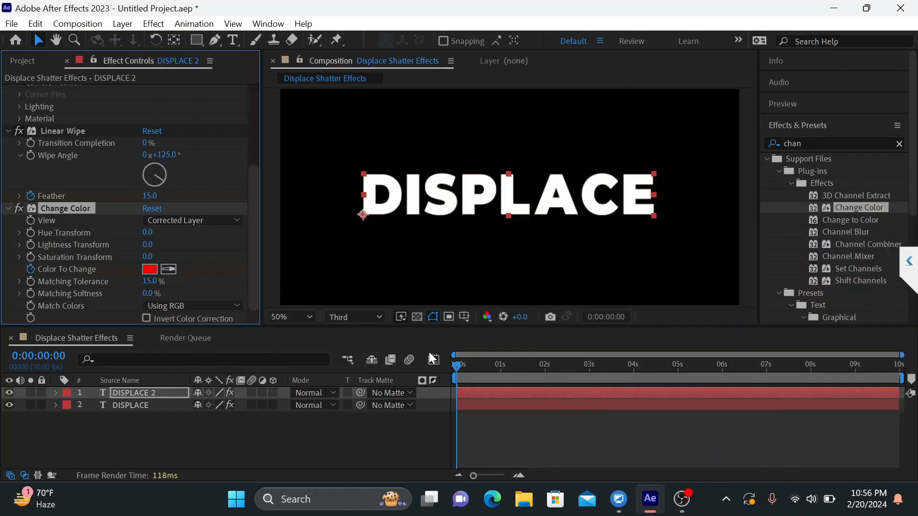
- Play the shatter from the first frame to check the Change Color effect
{"action": "left_click_drag", "start_coordinate": [458, 367], "coordinate": [420, 386]}
{"action": "key", "text": "space"}
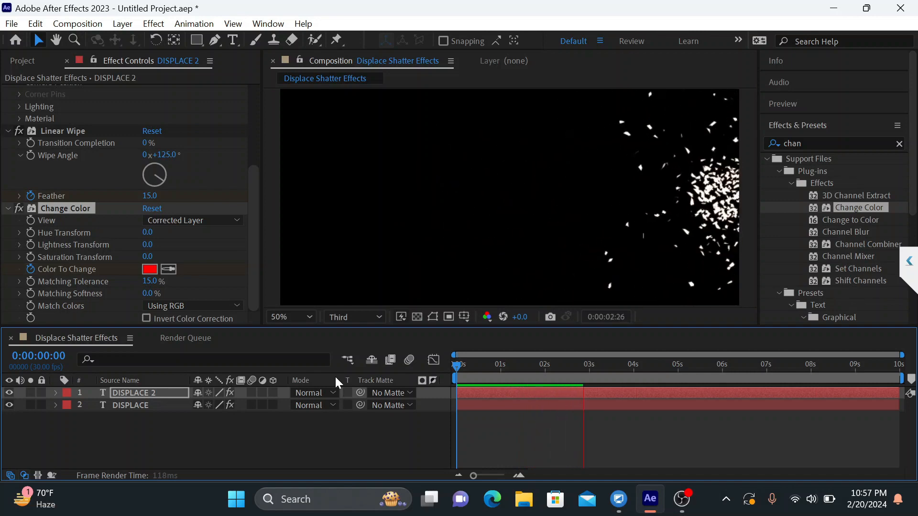
{"action": "key", "text": "space"}
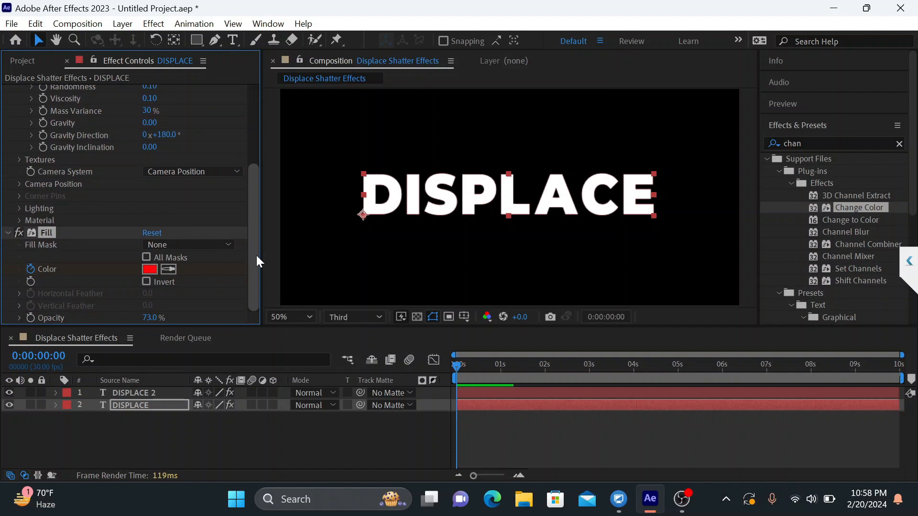
- Set the Shatter Physics Randomness on the lower DISPLACE layer to 0.61 and preview the debris
{"action": "left_click_drag", "start_coordinate": [256, 255], "coordinate": [253, 197]}
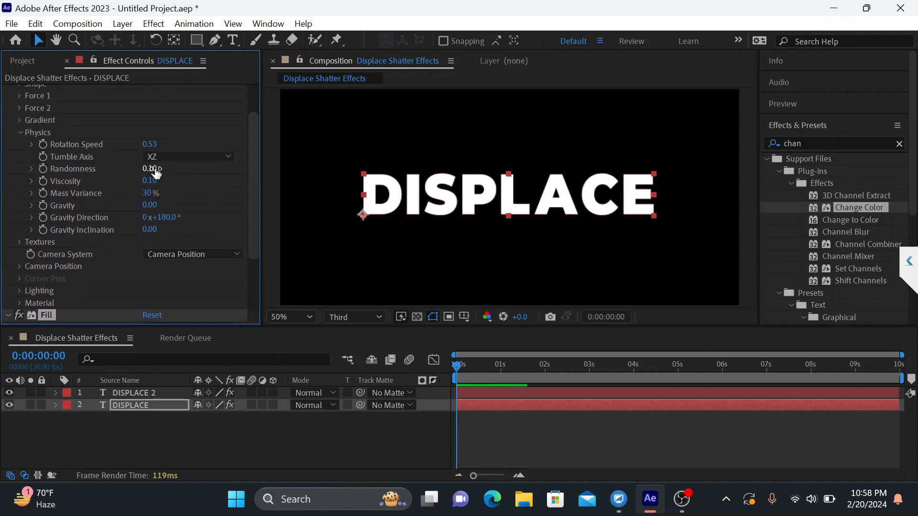
{"action": "left_click_drag", "start_coordinate": [149, 168], "coordinate": [192, 172]}
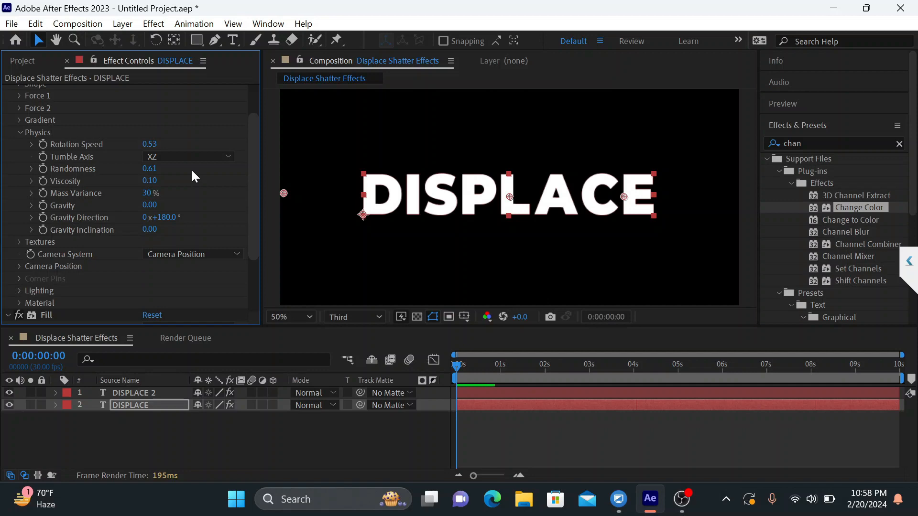
{"action": "key", "text": "space"}
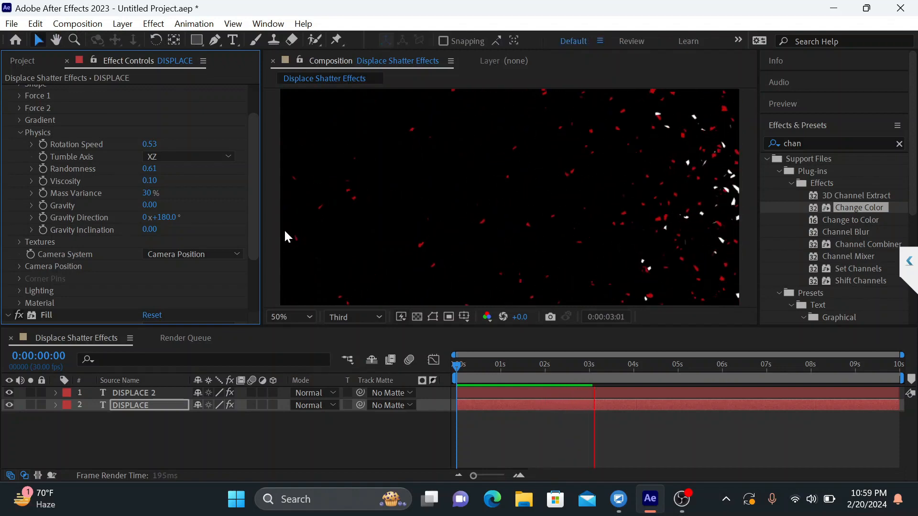
{"action": "key", "text": "space"}
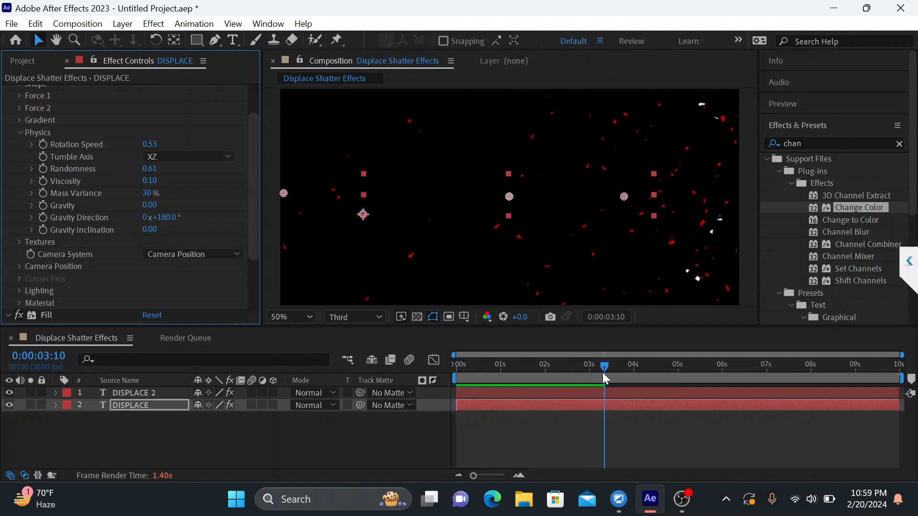
- Replay the red and white debris from the first frame and return the current time to the start
{"action": "left_click_drag", "start_coordinate": [603, 369], "coordinate": [456, 368]}
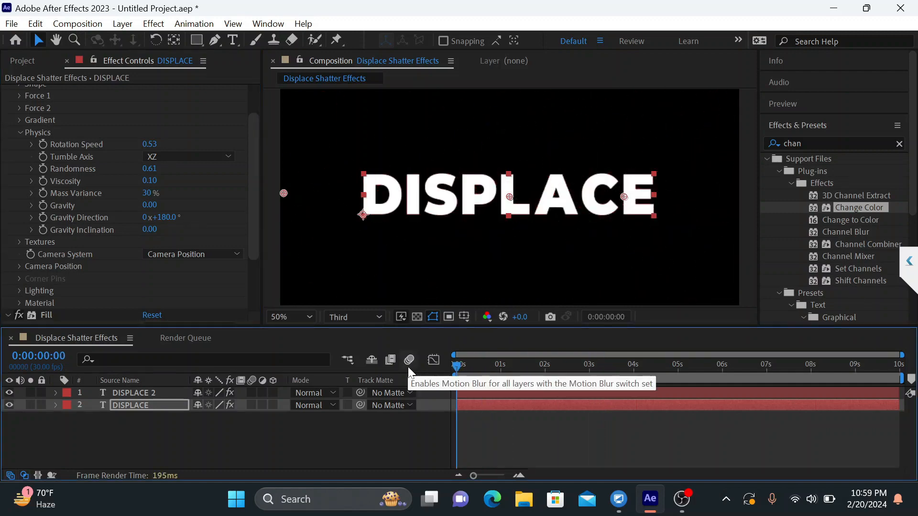
{"action": "key", "text": "space"}
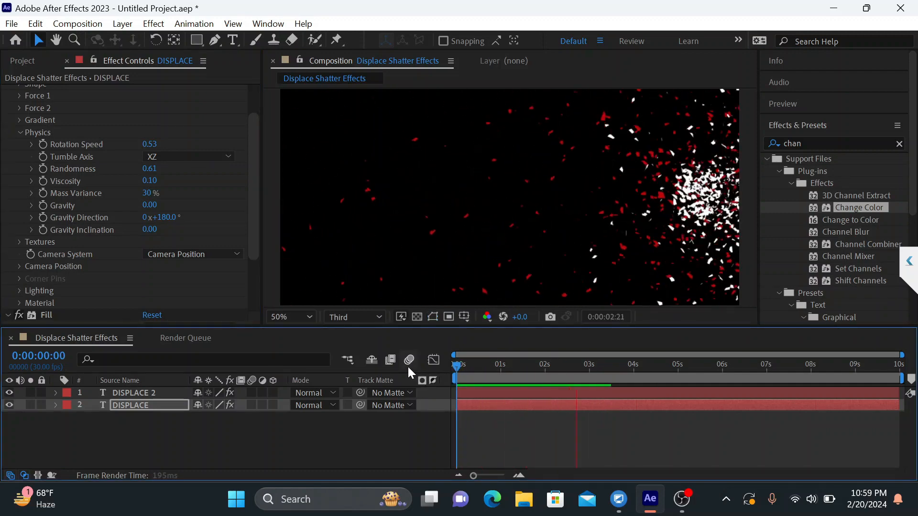
{"action": "left_click_drag", "start_coordinate": [603, 368], "coordinate": [377, 366]}
- Set the lower DISPLACE layer's Shatter Randomness to 1.00 and Viscosity to 0.22, and preview the animation
{"action": "mouse_move", "coordinate": [149, 168]}
{"action": "left_mouse_down"}
{"action": "mouse_move", "coordinate": [188, 176]}
{"action": "mouse_move", "coordinate": [158, 178]}
{"action": "left_mouse_up"}
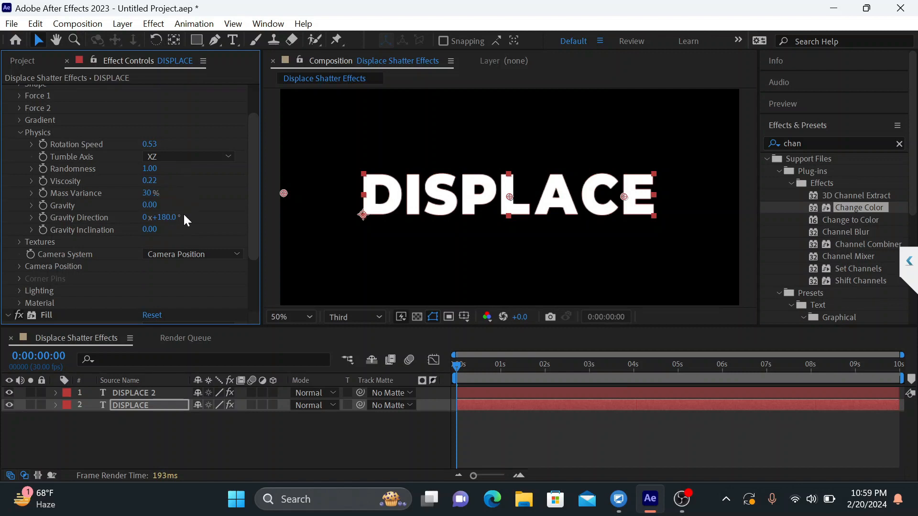
{"action": "key", "text": "space"}
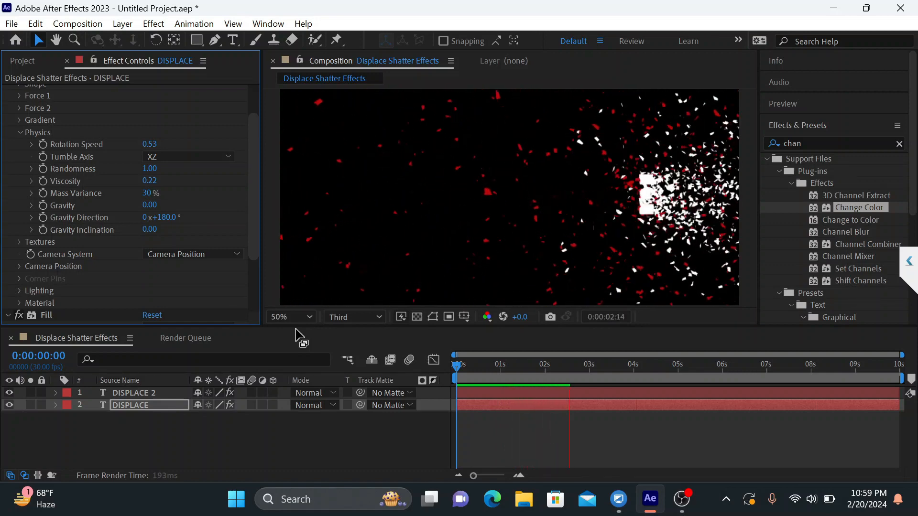
{"action": "key", "text": "space"}
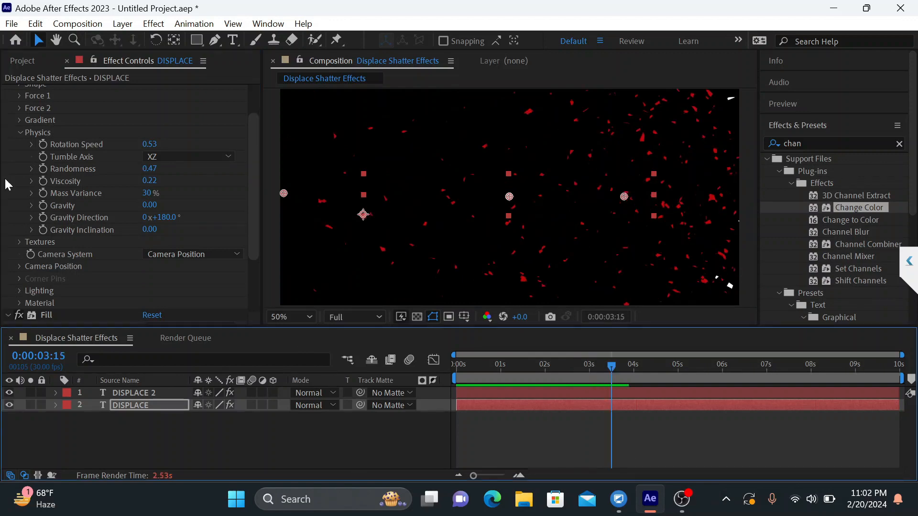
- Add the Displace Shatter Effects composition to the render queue
{"action": "left_click", "coordinate": [11, 24]}
{"action": "mouse_move", "coordinate": [176, 229]}
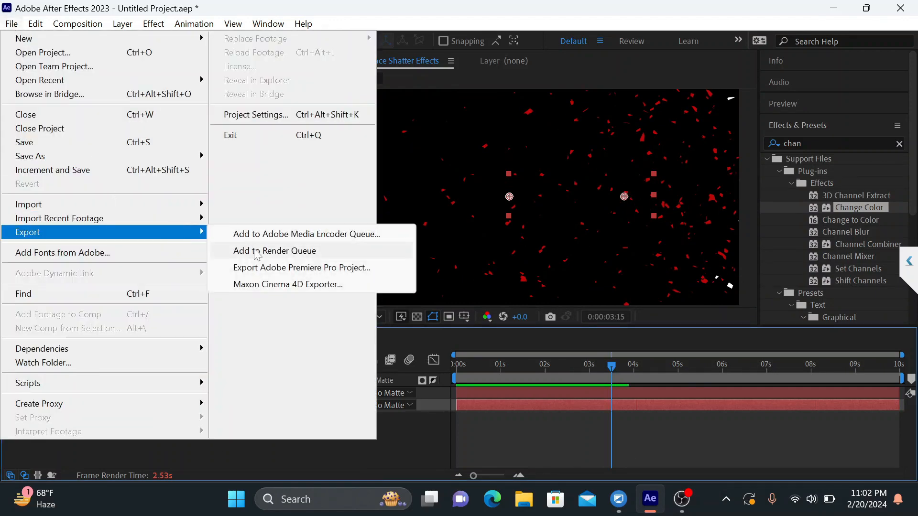
{"action": "left_click", "coordinate": [281, 251]}
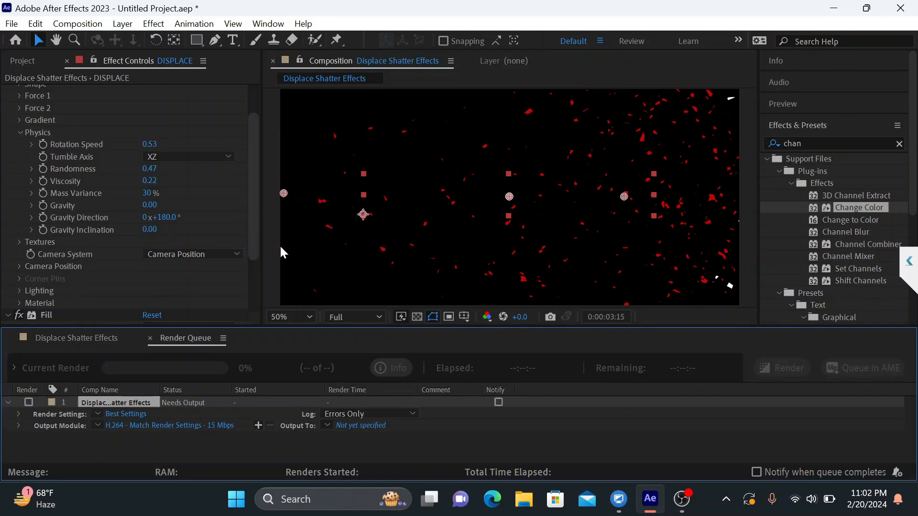
- Save the render output as Displace Shatter Effects in H.264 (.mp4) format in the Videos folder, and start the render
{"action": "left_click", "coordinate": [360, 425]}
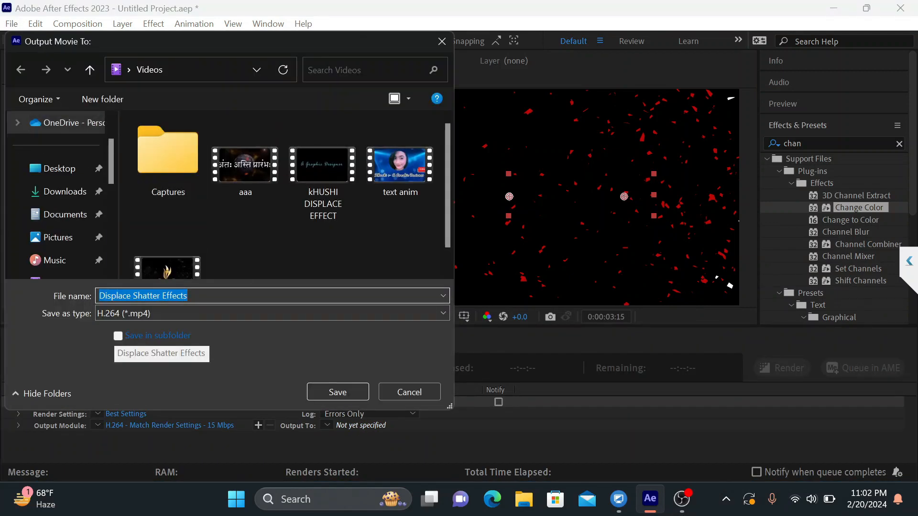
{"action": "left_click", "coordinate": [337, 391]}
{"action": "left_click", "coordinate": [773, 372]}
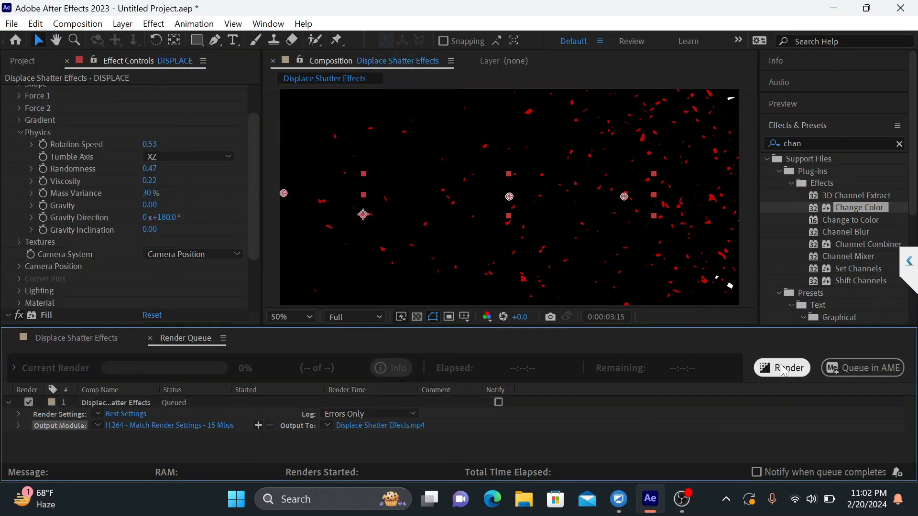